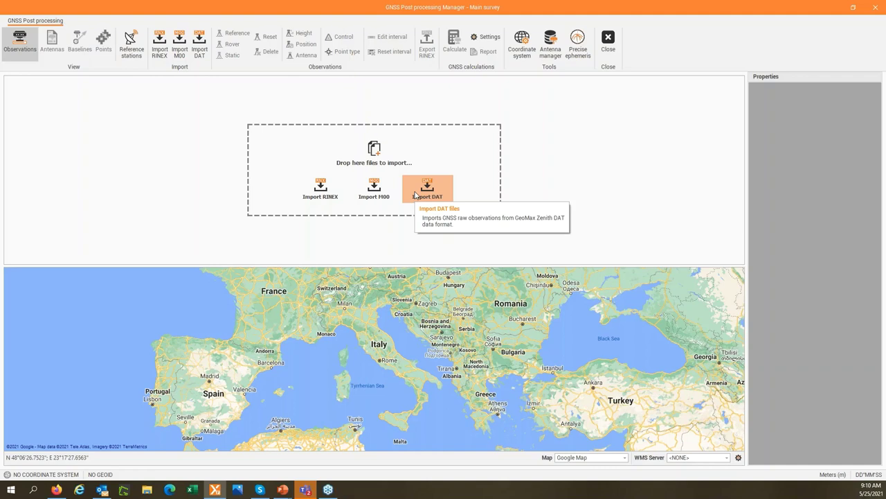
Step: Import all RINEX observation files for Torgn11 and Moni104 to Moni108 from a subfolder of WEBINAR 65 - FUSION PP on the computer
click(329, 196)
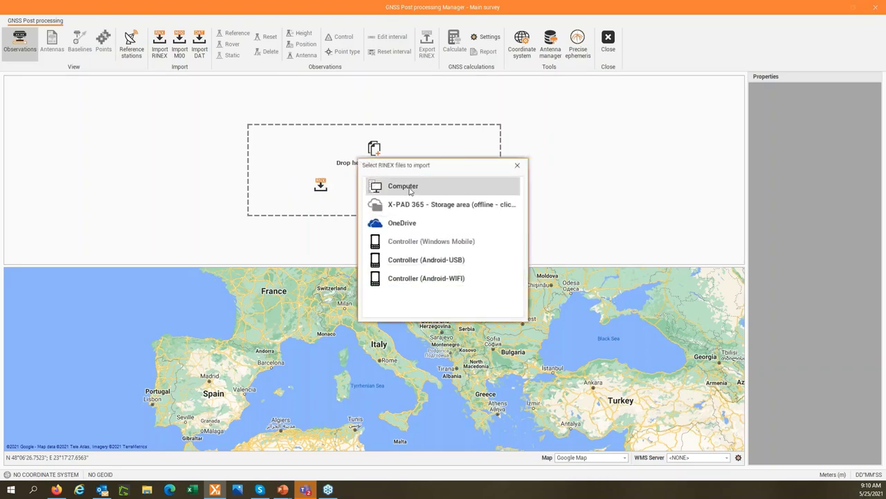
click(402, 187)
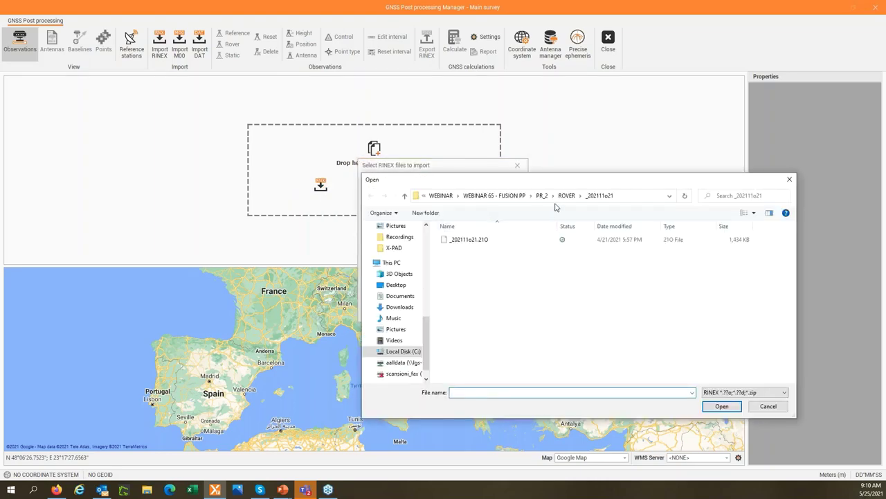
click(520, 197)
double_click(476, 239)
click(465, 239)
shift+click(471, 288)
click(722, 406)
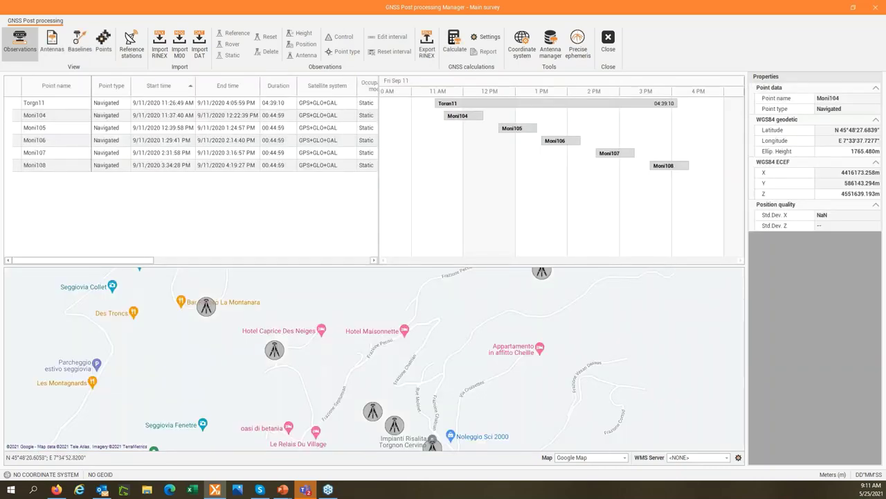
Step: Set the background map under the survey points to Google Satellite
click(602, 459)
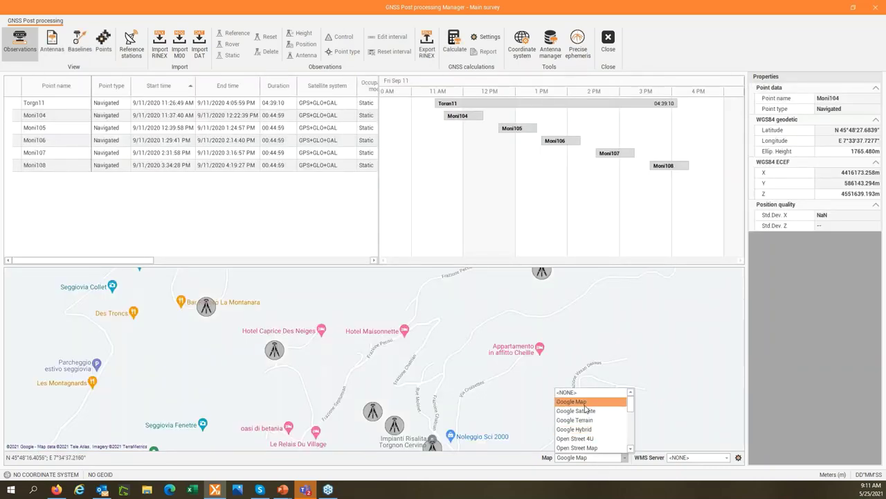
click(585, 403)
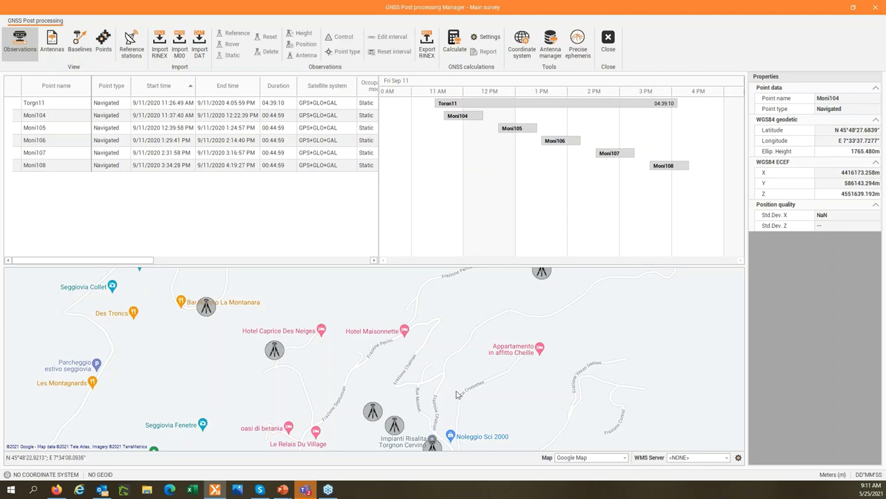
scroll(457, 395, down, 1)
click(593, 458)
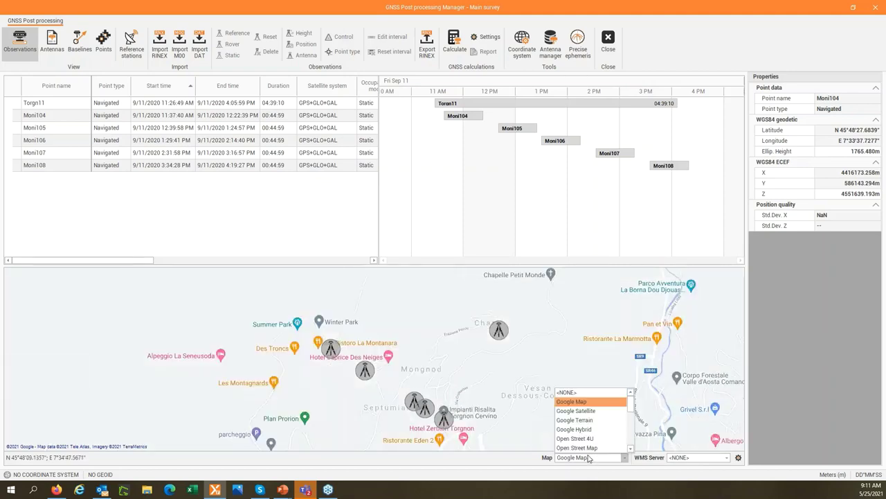
click(583, 412)
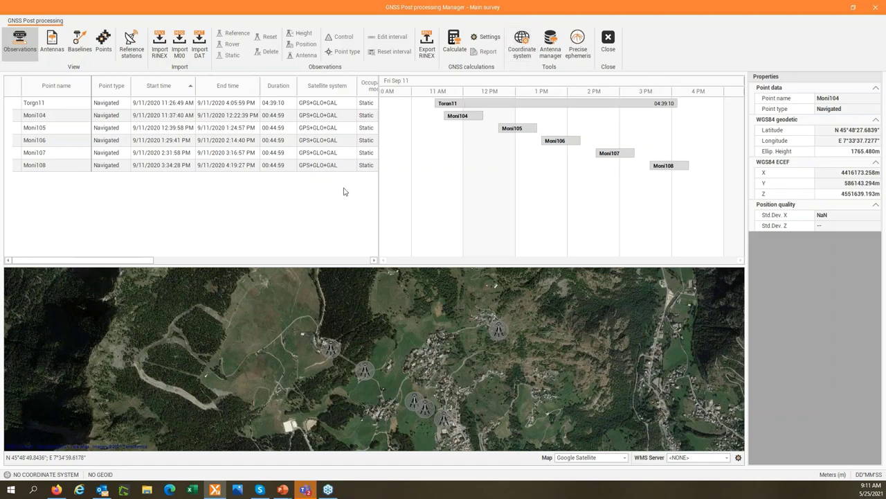
Step: Inspect the properties and map positions of the Torgn11, Moni104, Moni105, Moni107 and Moni108 observations
click(267, 104)
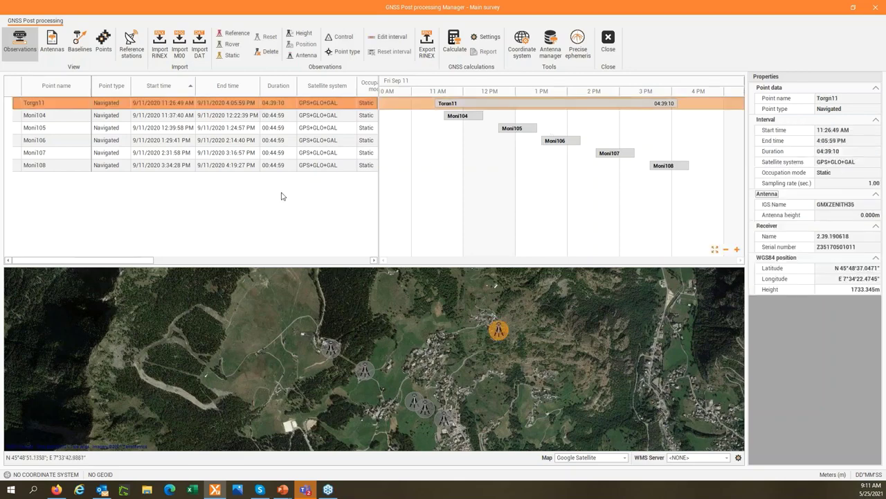
click(282, 116)
click(280, 129)
click(277, 153)
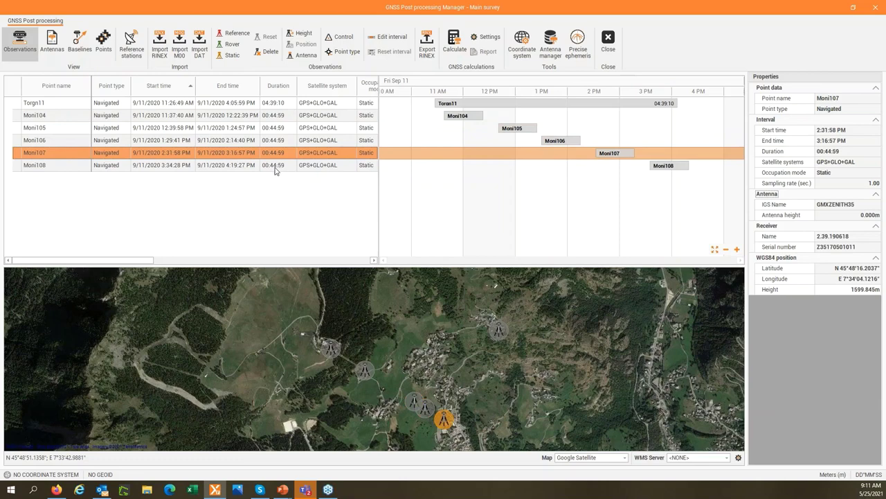
click(276, 165)
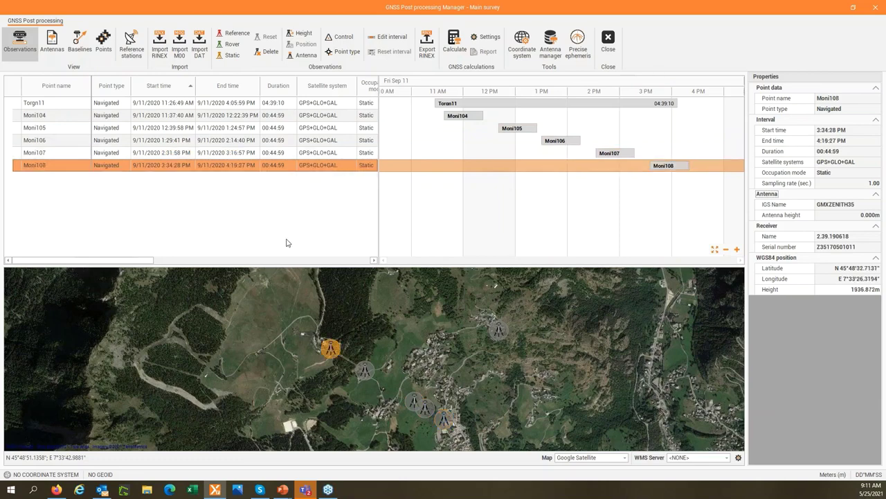
click(454, 309)
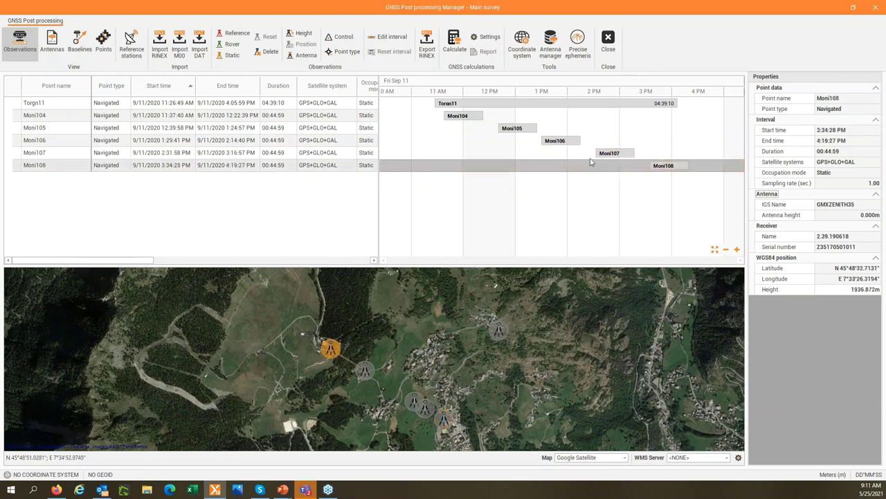
Step: Set the survey's coordinate system to the project cartographic system, loading the predefined TM 32 (WGS84) system from the ITALY group
click(524, 49)
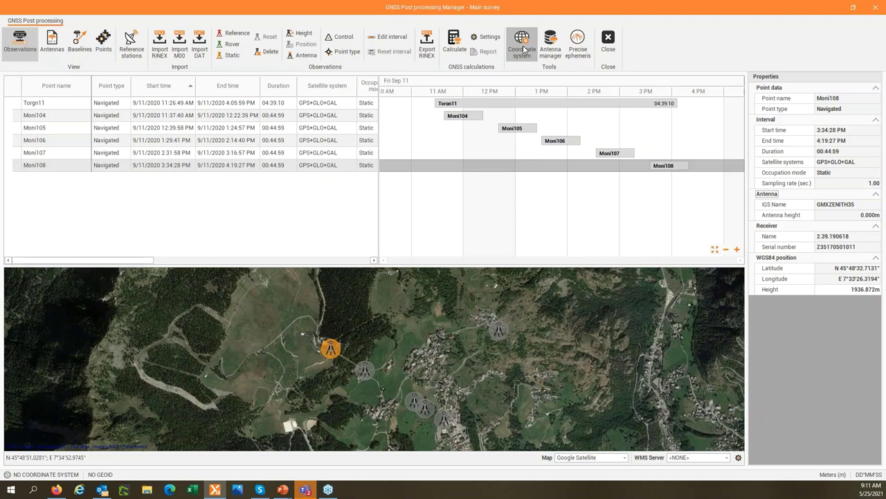
click(383, 227)
click(421, 260)
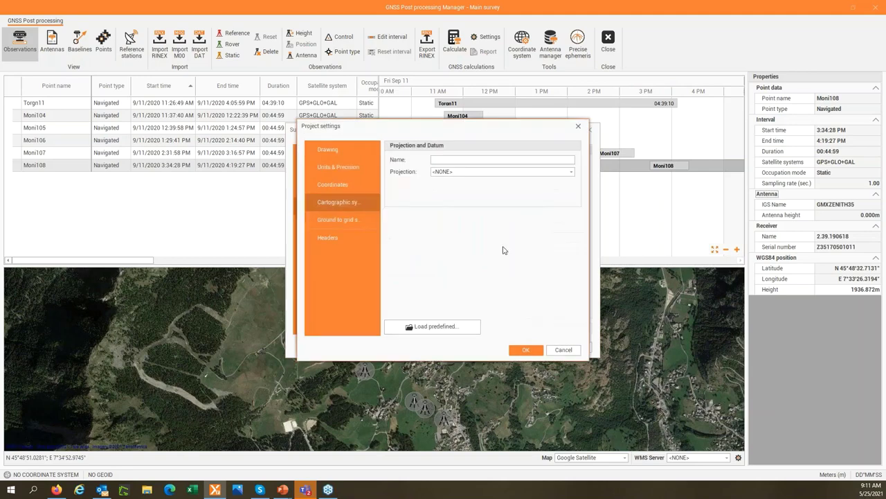
click(460, 328)
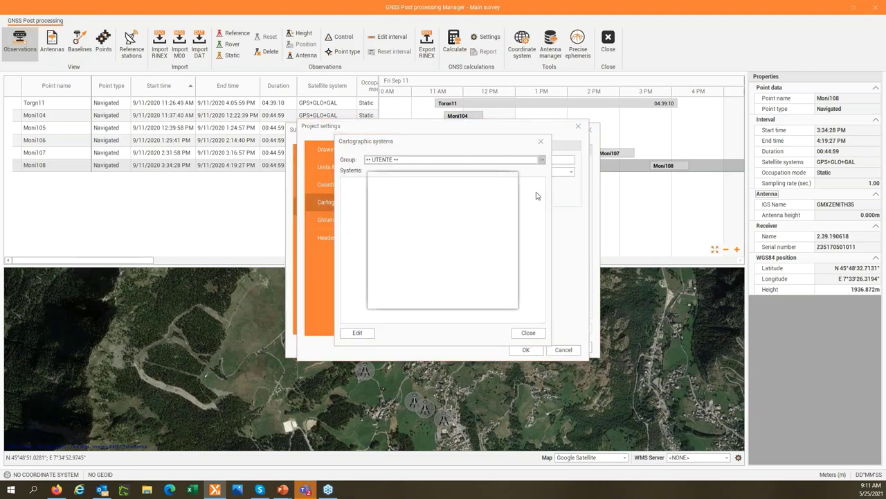
mouse_move(509, 201)
mouse_down()
mouse_move(507, 255)
mouse_move(506, 243)
mouse_up()
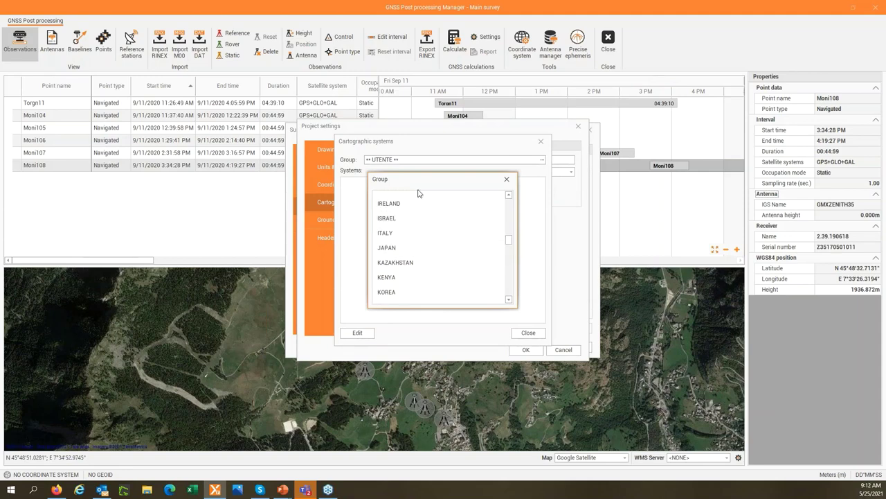
click(399, 235)
drag(545, 196, 544, 294)
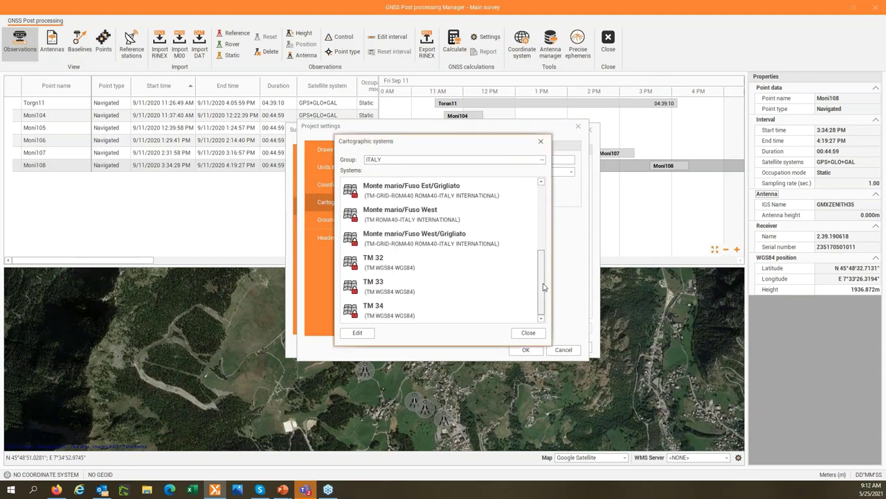
double_click(448, 272)
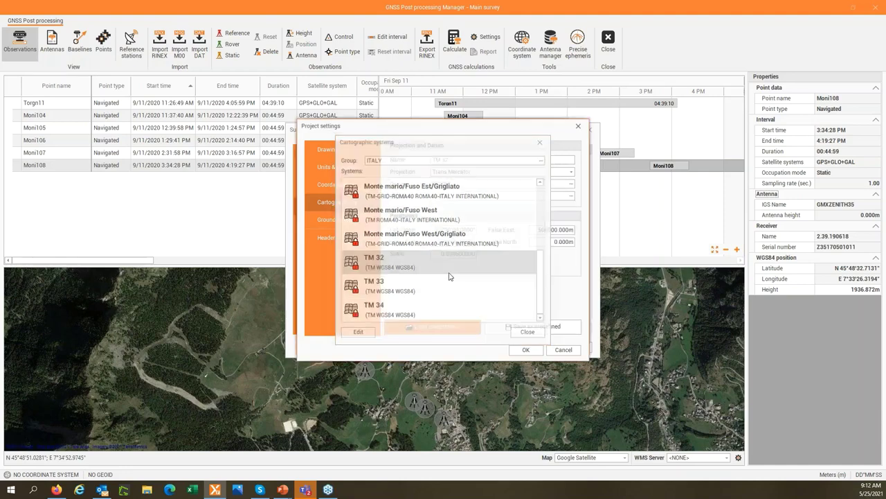
click(523, 350)
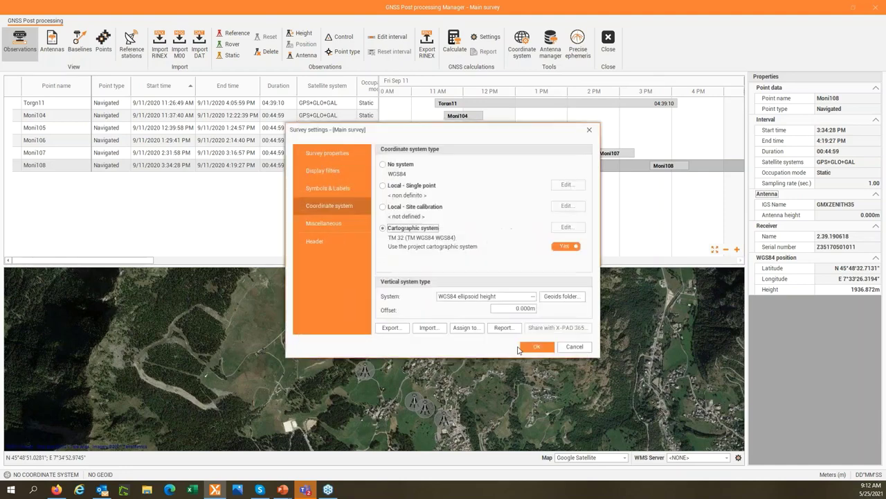
Step: Review the available vertical systems, keep WGS84 ellipsoid height, and apply the survey's coordinate settings
click(531, 296)
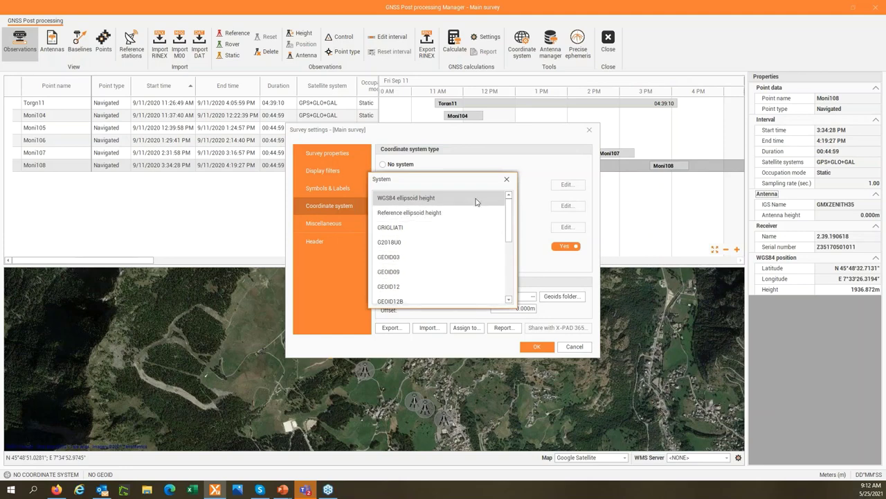
click(506, 178)
key(Return)
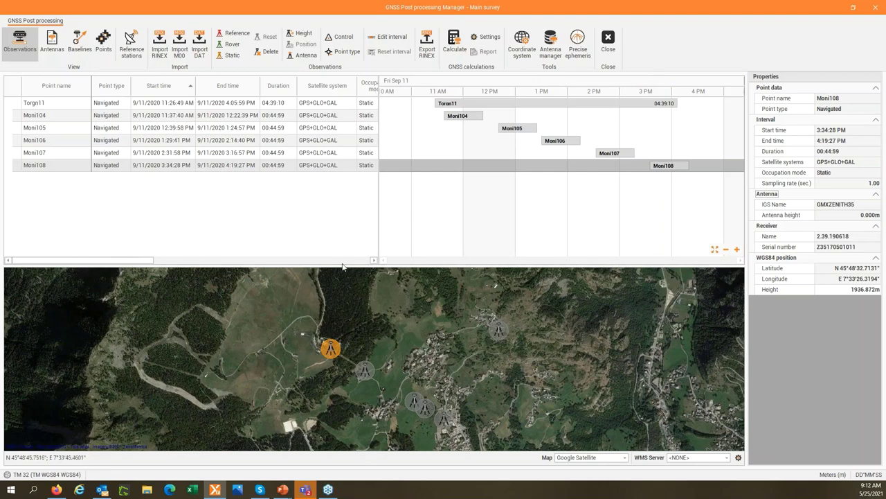
Step: Make Torgn11 a control point and accept its position coordinates
click(122, 104)
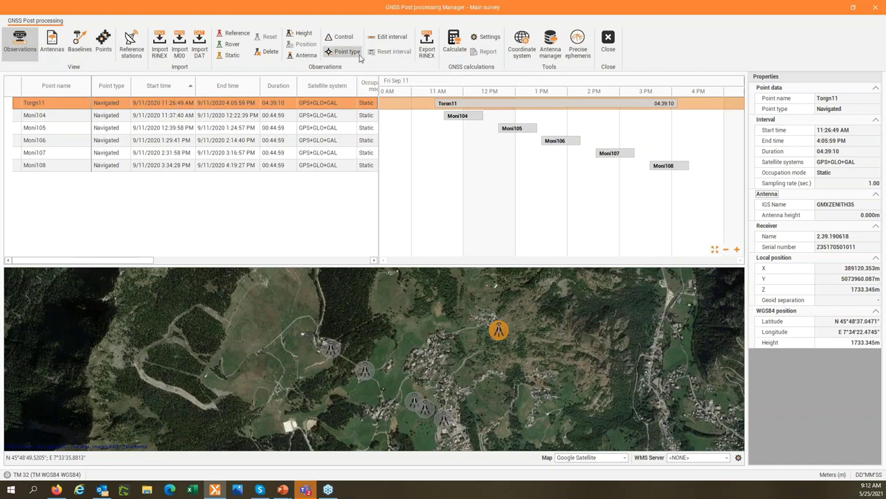
click(344, 38)
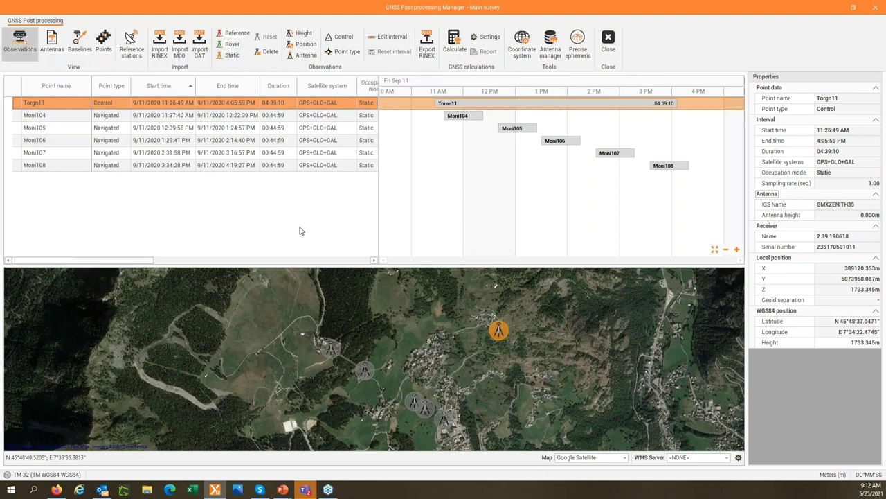
click(302, 46)
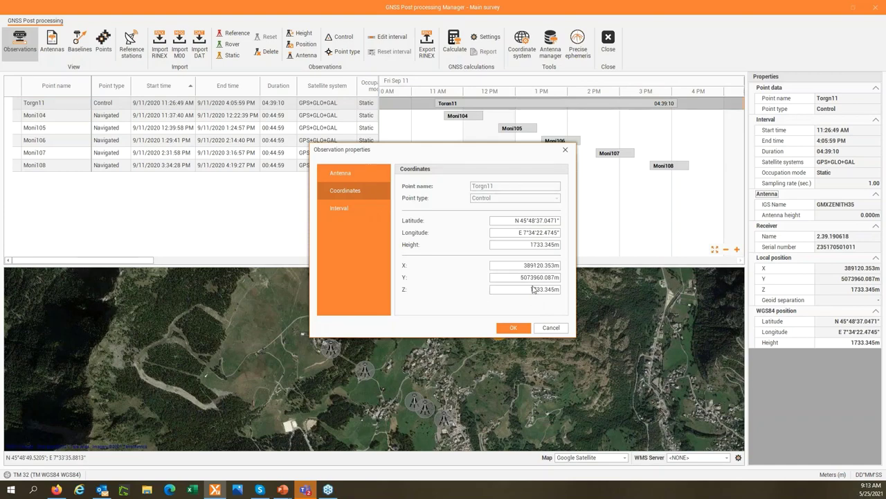
click(513, 327)
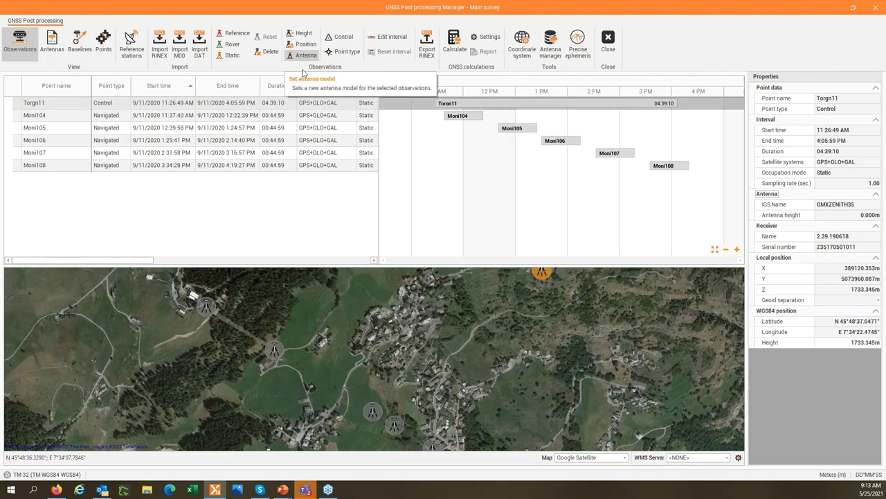
click(253, 169)
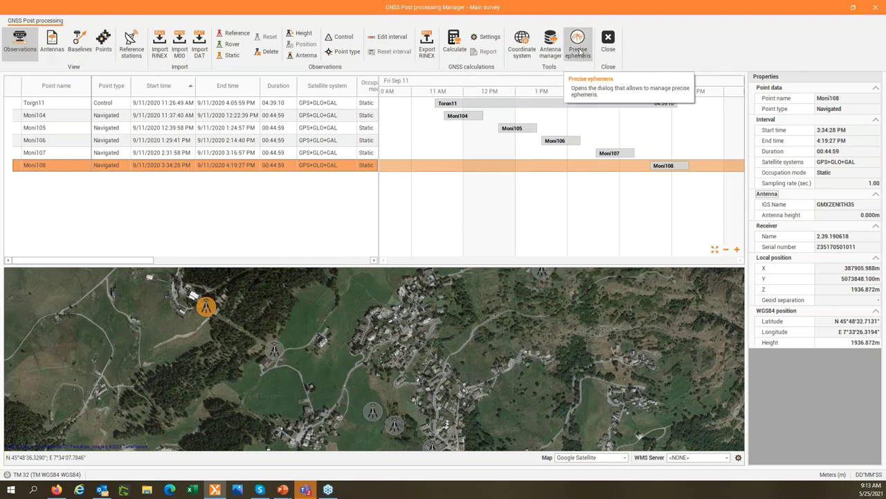
click(464, 302)
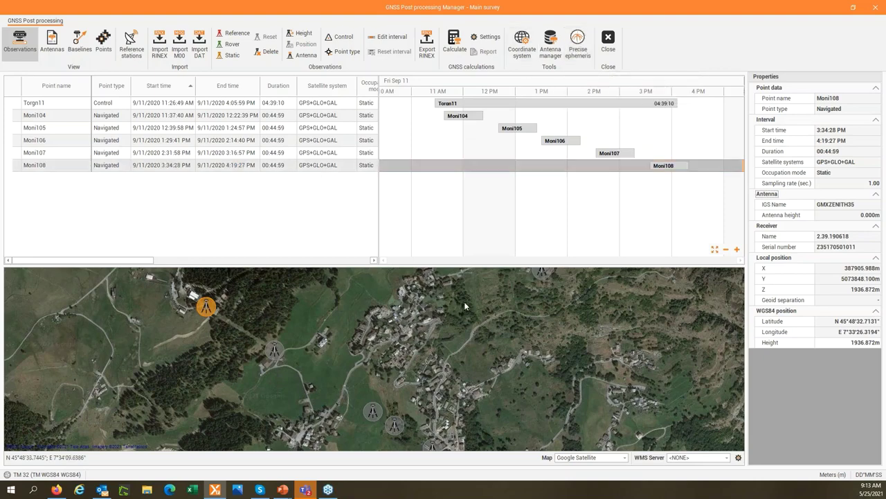
scroll(463, 310, down, 2)
scroll(461, 315, up, 2)
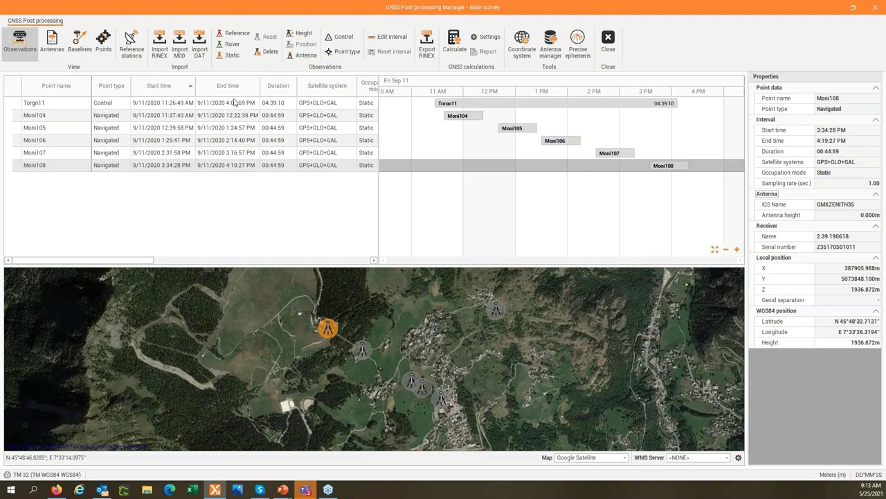
Step: Set the Torgn11 observation as the reference for the GNSS calculation
click(97, 104)
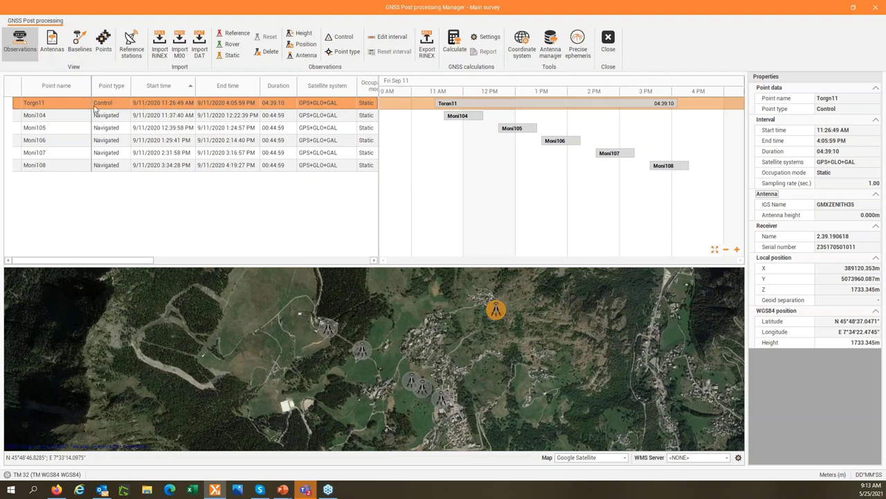
drag(121, 260, 207, 264)
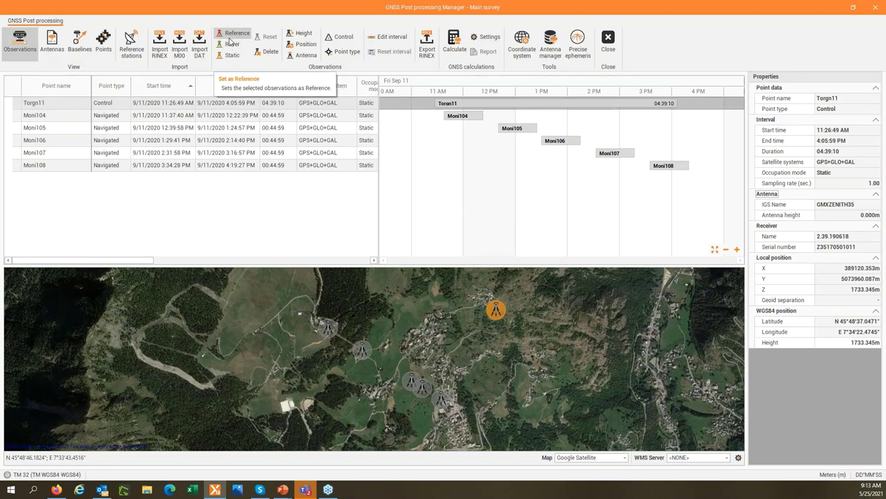
click(86, 105)
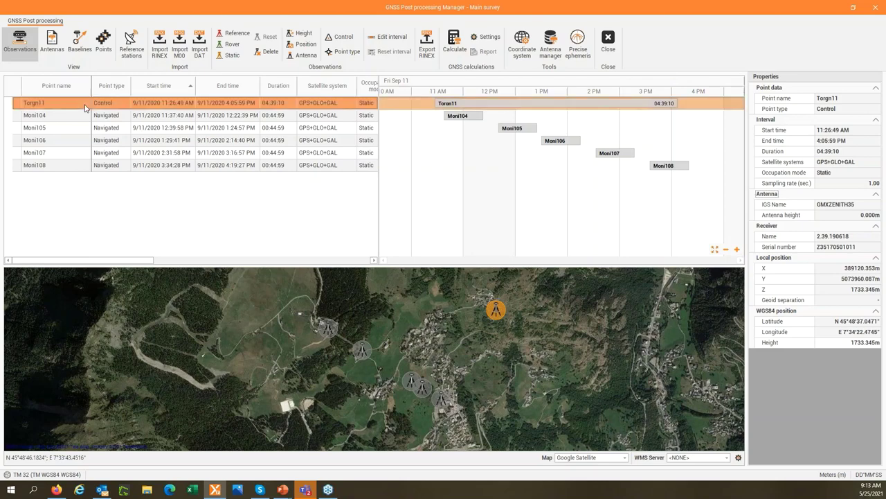
click(233, 35)
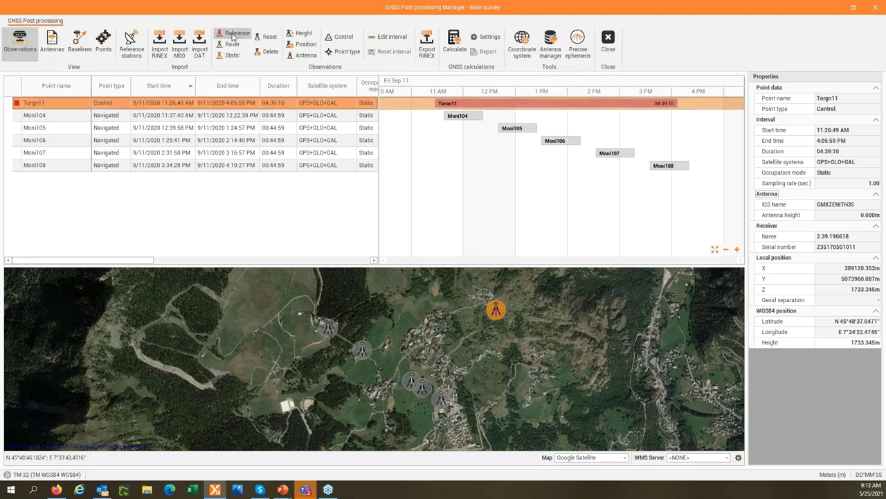
Step: Set observations Moni104 through Moni108 as rovers and run the GNSS calculation
click(243, 116)
shift+click(266, 165)
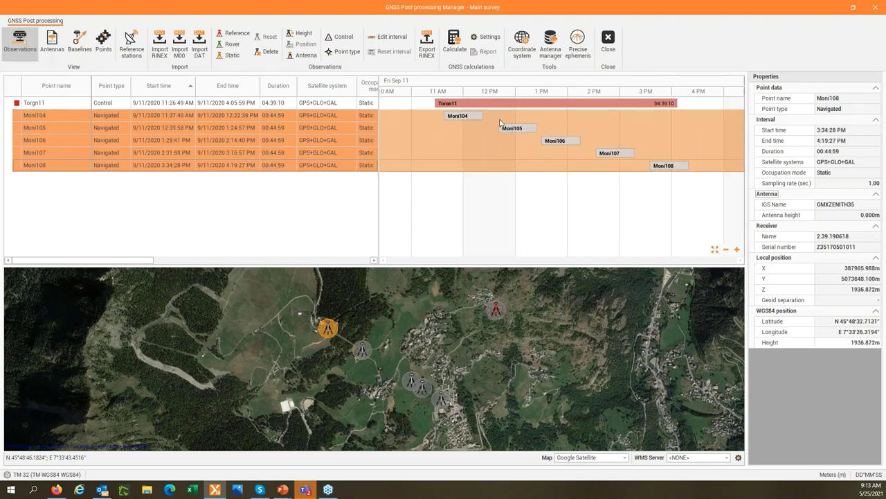
click(232, 43)
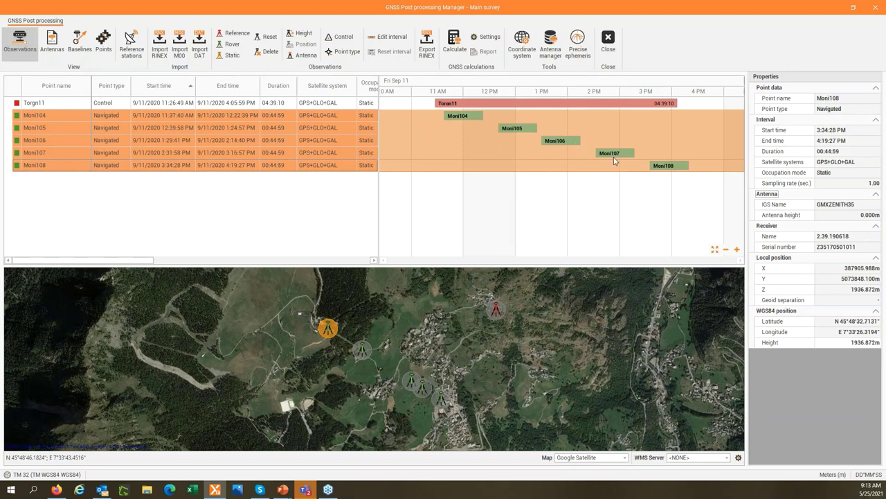
click(454, 50)
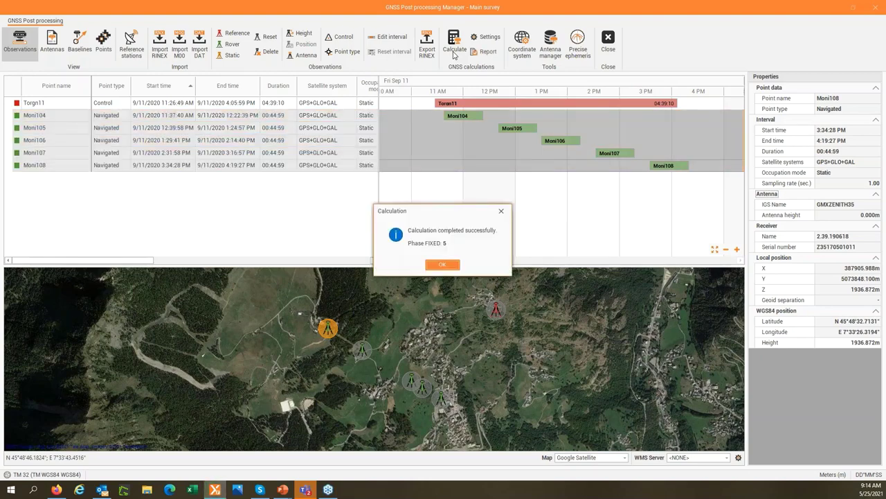
click(444, 264)
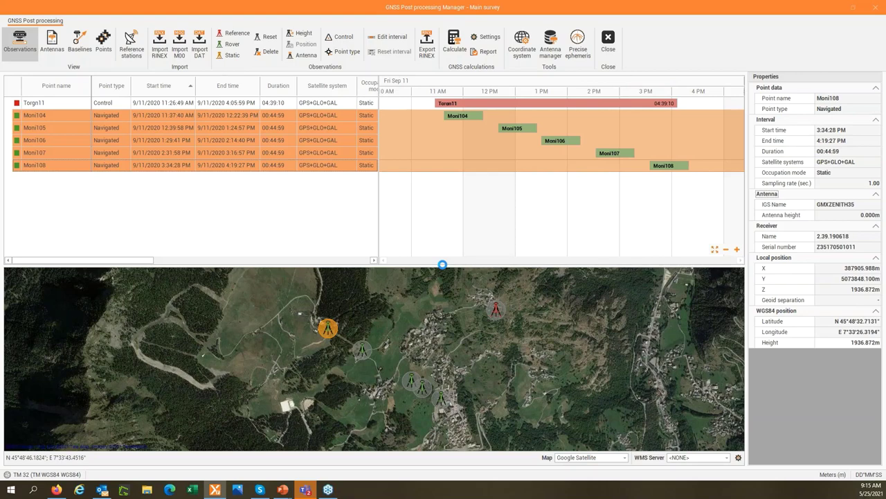
Step: Review the calculated baselines from Torgn11 to Moni104 through Moni108, examining their solution type and optimization
click(80, 43)
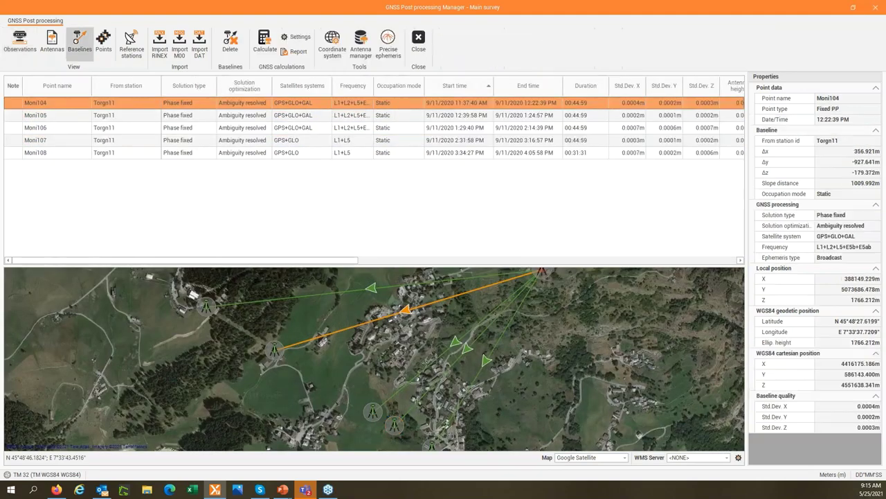
click(185, 115)
key(Down)
key(Down)
key(Down)
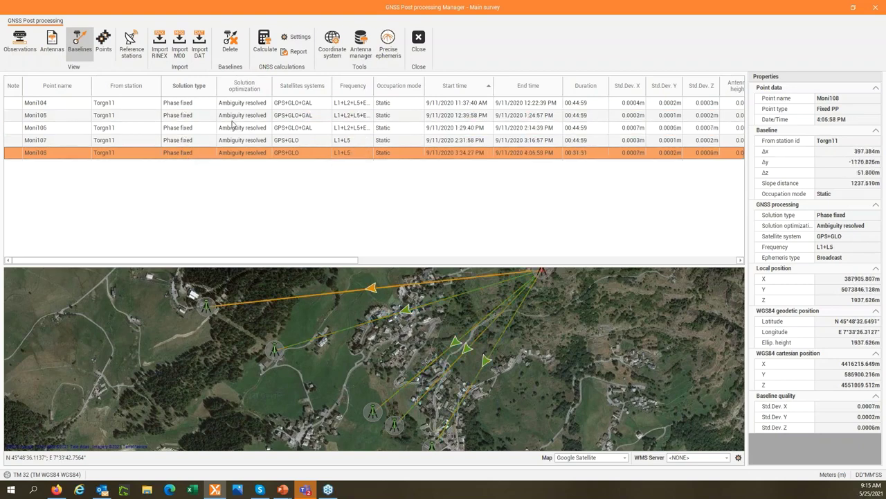
key(Up)
key(Up)
key(Up)
key(Up)
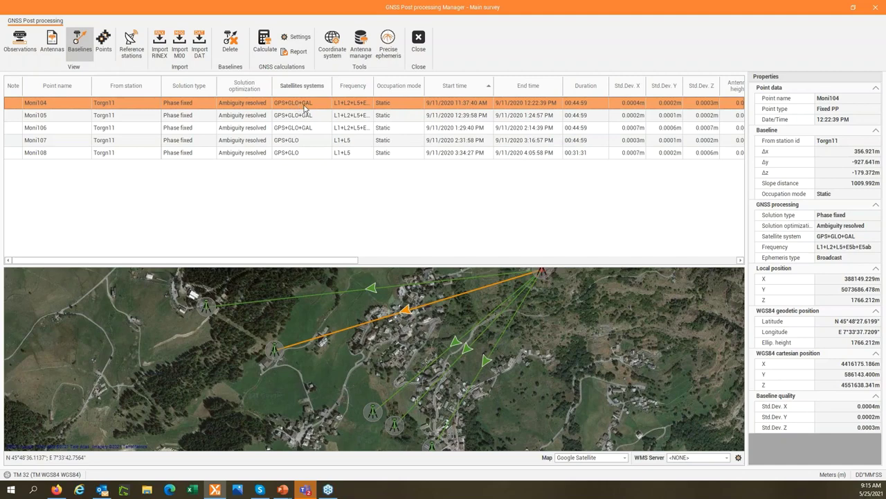
Step: Compare the satellite systems, frequencies, antenna data and standard deviations of the calculated baselines
click(307, 140)
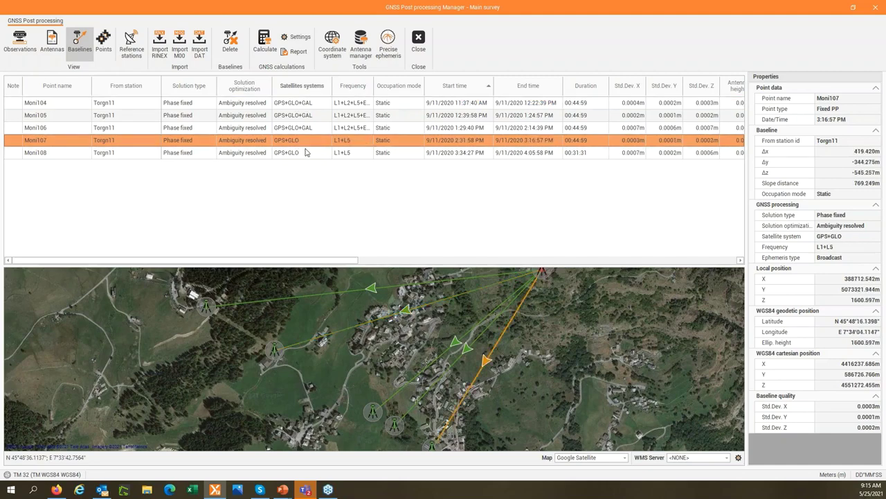
drag(321, 261, 373, 260)
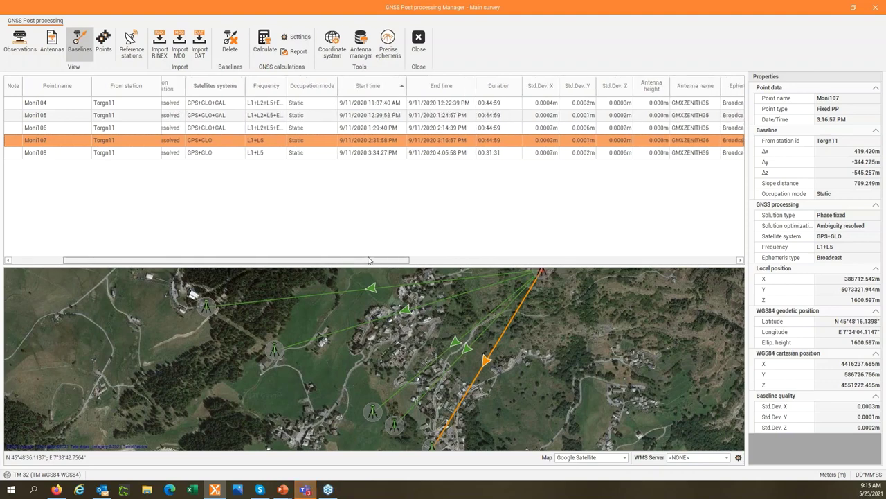
click(542, 102)
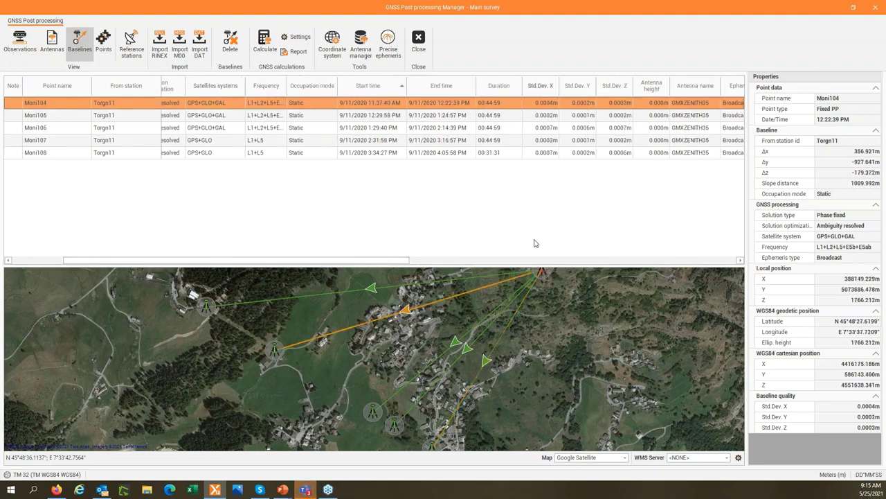
drag(382, 262, 244, 262)
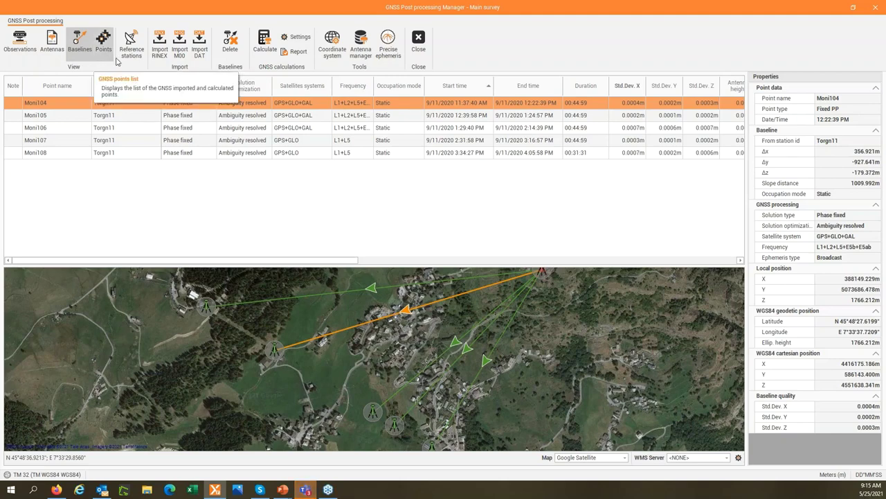
Step: Generate the GNSSPostProcessing report, read its calculation parameters, coordinate system and baseline results, and close it
click(295, 54)
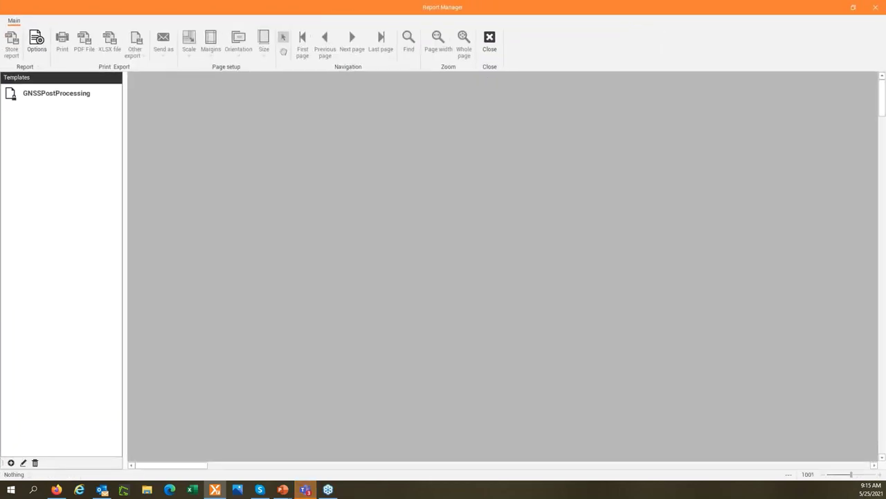
click(46, 95)
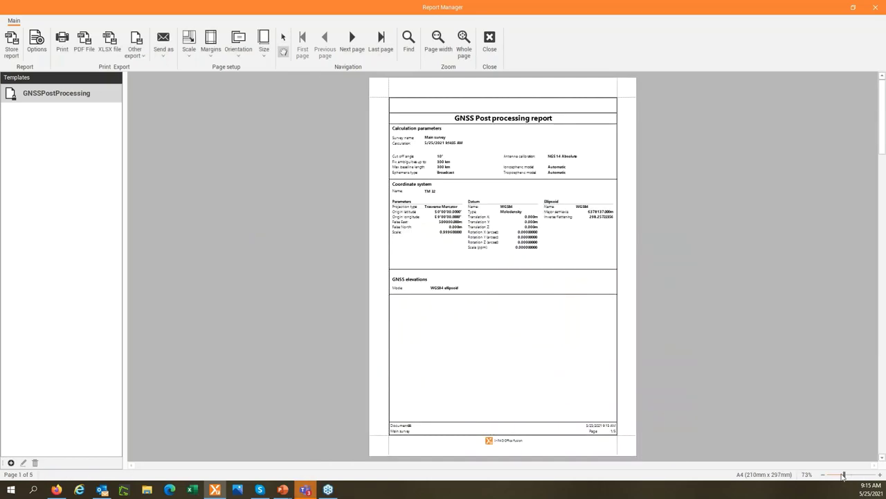
drag(845, 475, 857, 476)
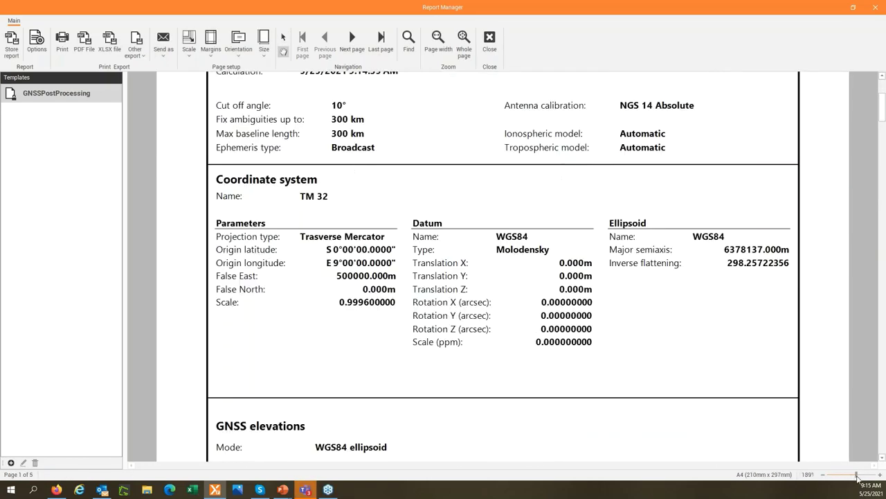
scroll(616, 396, up, 2)
scroll(616, 396, down, 4)
scroll(391, 302, down, 8)
scroll(388, 280, down, 1)
scroll(508, 167, up, 1)
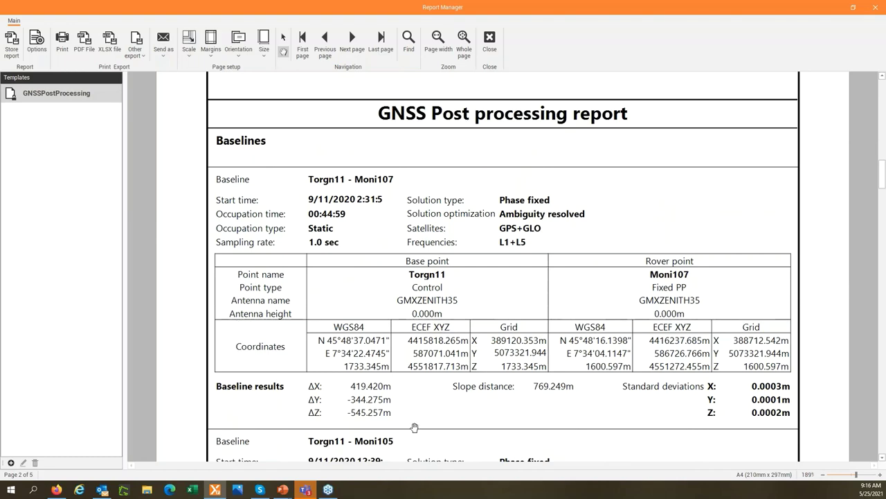
scroll(414, 427, down, 10)
click(490, 41)
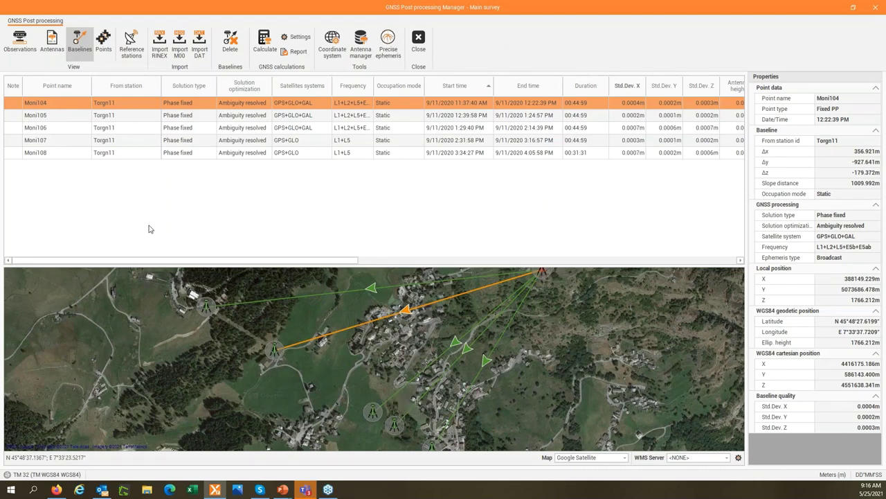
Step: Save the calculated points Moni104 through Moni108 and Torgn11 with their baselines to the survey, and close the post-processing manager
click(103, 43)
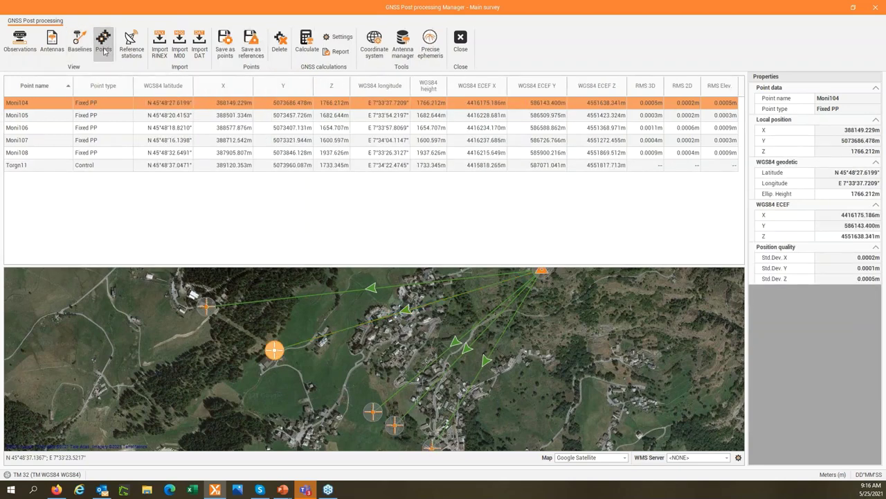
shift+click(118, 169)
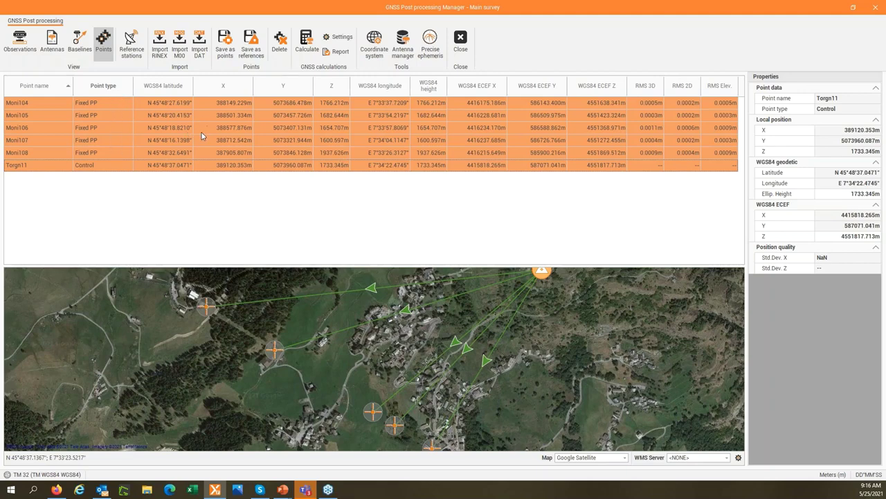
click(225, 50)
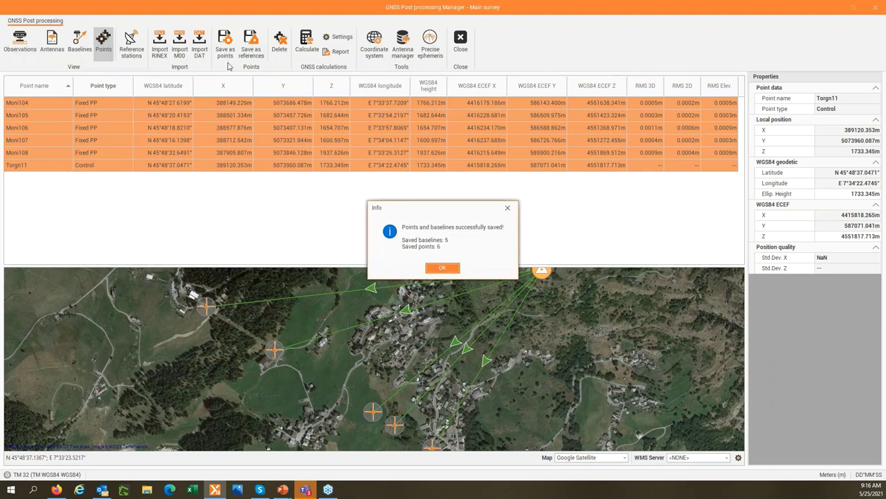
click(443, 268)
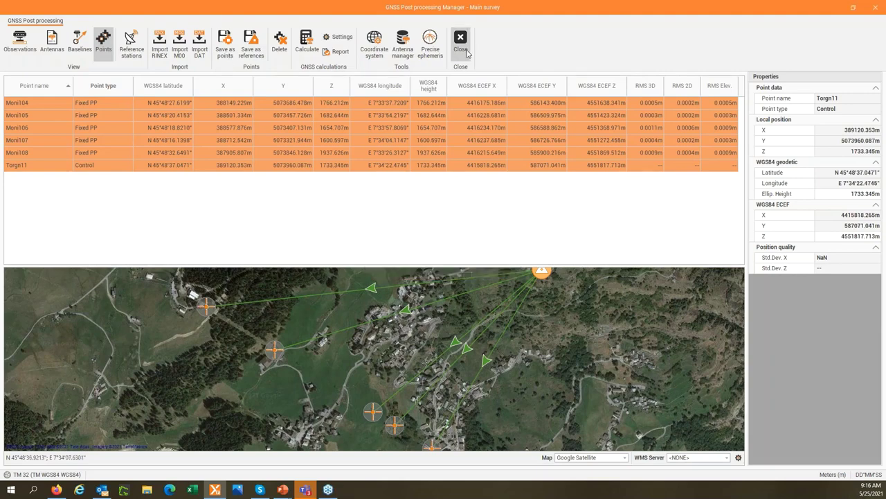
click(460, 45)
click(836, 95)
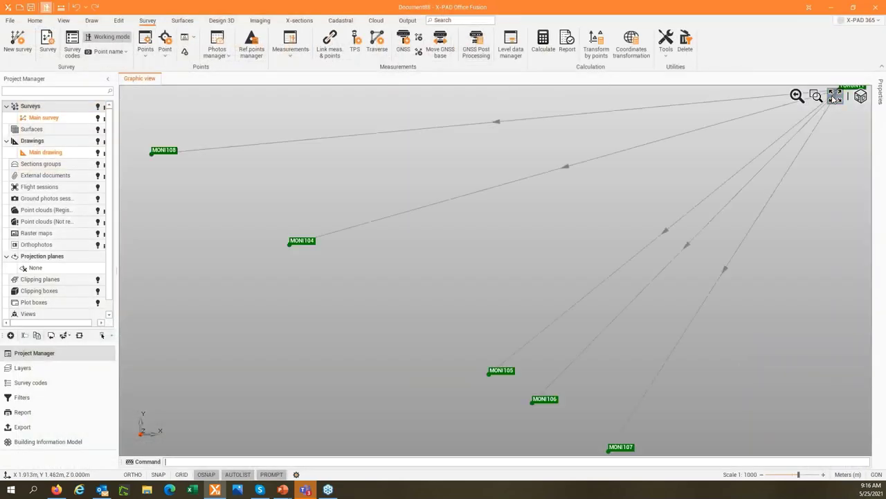
scroll(334, 265, up, 2)
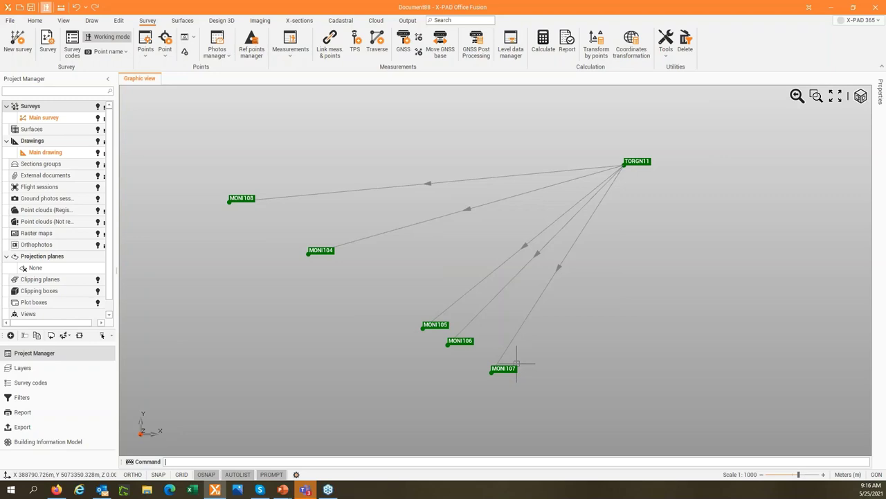
Step: Look over the export formats available for the survey data
click(10, 22)
click(66, 148)
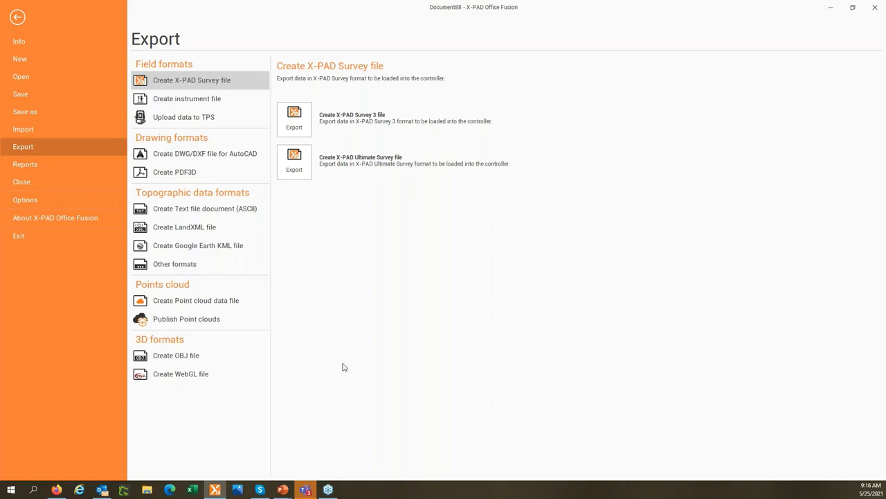
key(Escape)
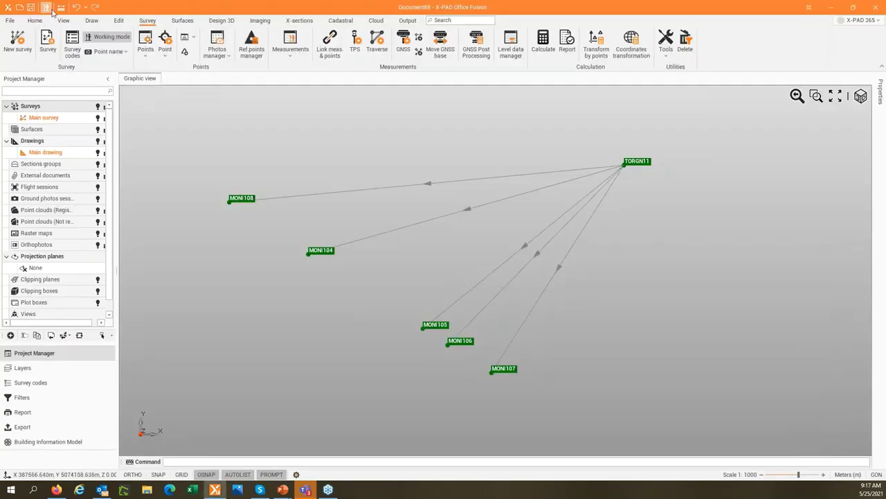
Step: Create a new empty project
click(11, 22)
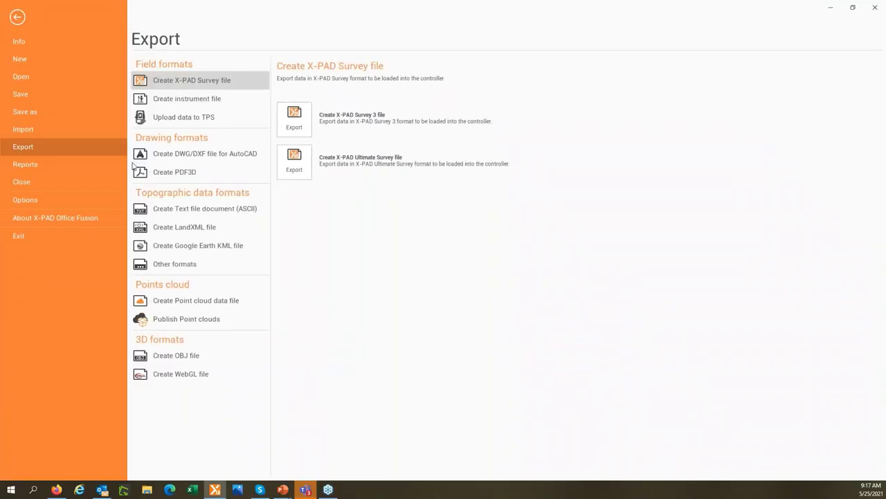
click(23, 58)
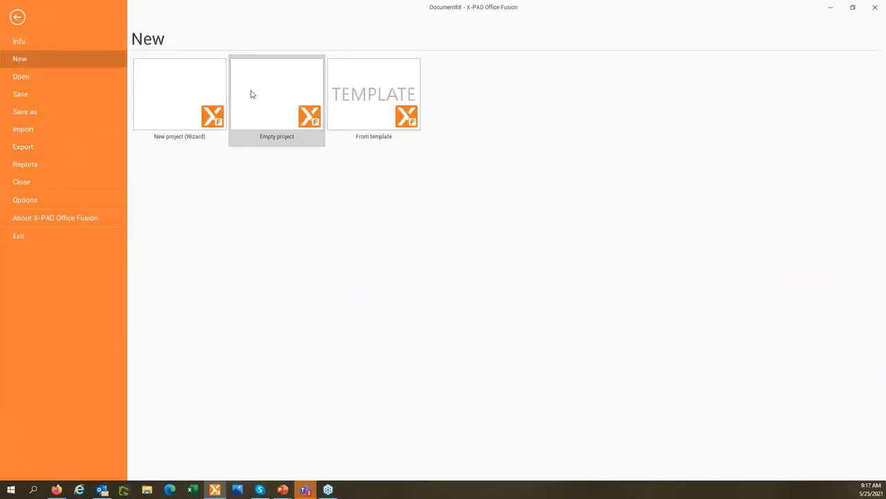
click(252, 94)
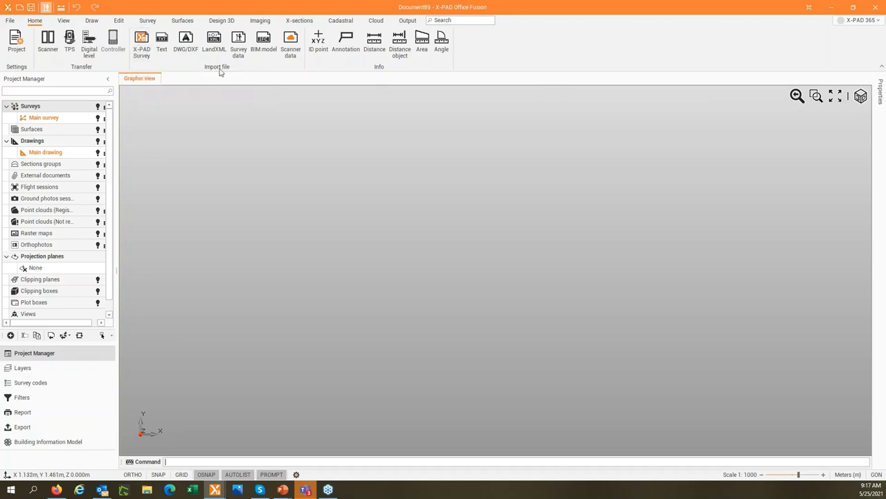
Step: Import the X-PAD survey file Survey Rivoli.gfd4 from the PR_2 RTK folder into a new subproject
click(147, 57)
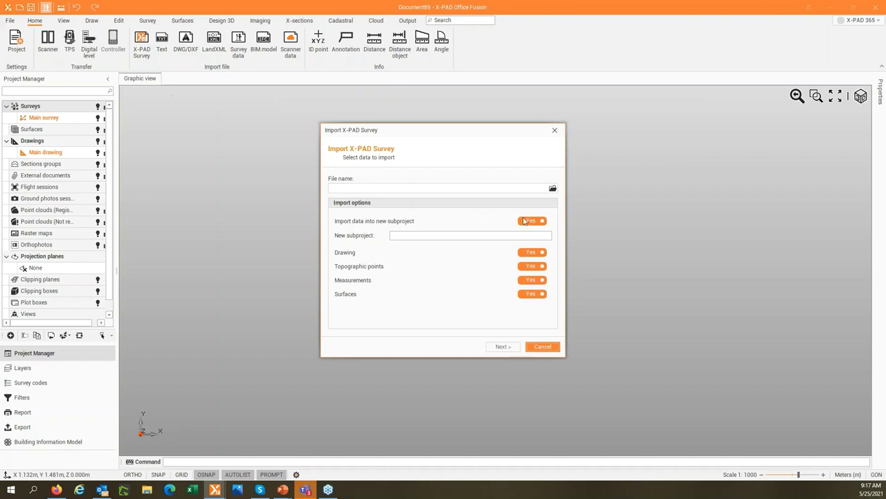
click(553, 189)
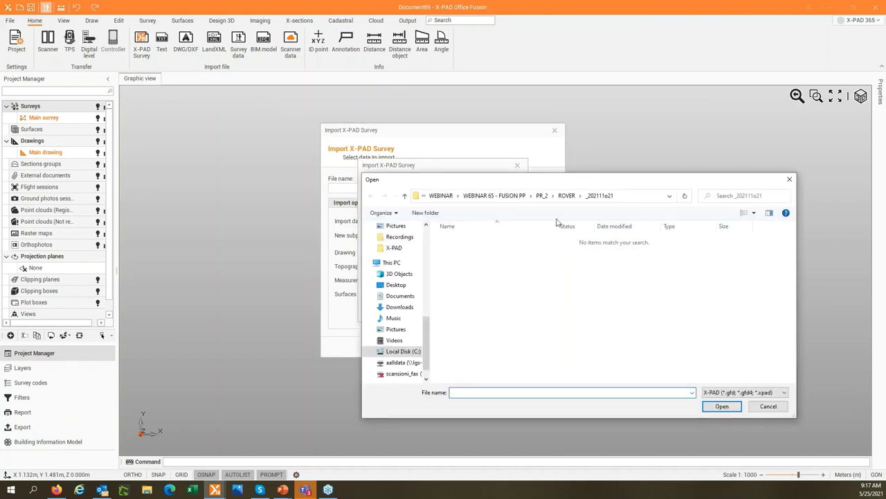
click(523, 197)
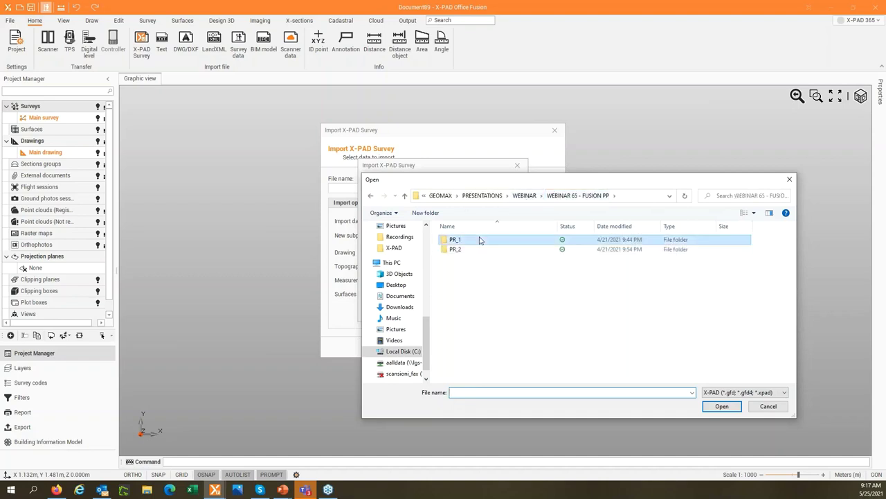
double_click(477, 249)
click(464, 260)
double_click(464, 261)
click(469, 240)
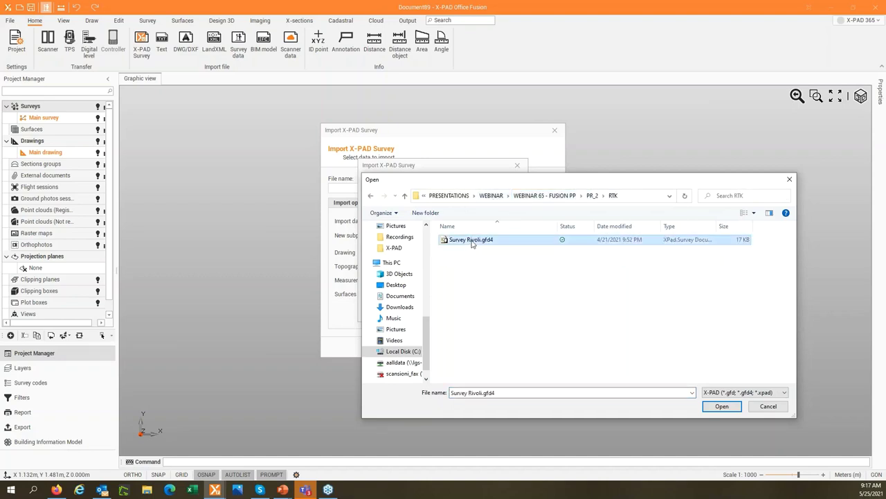
click(722, 407)
click(504, 347)
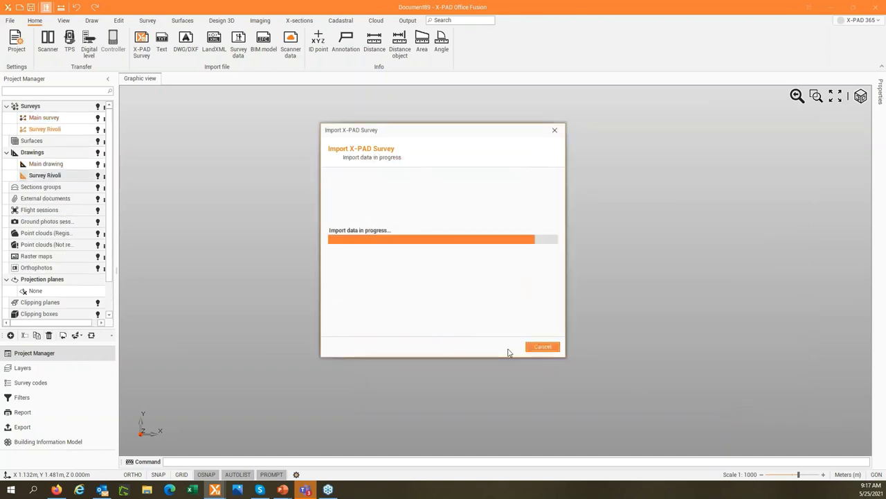
click(541, 347)
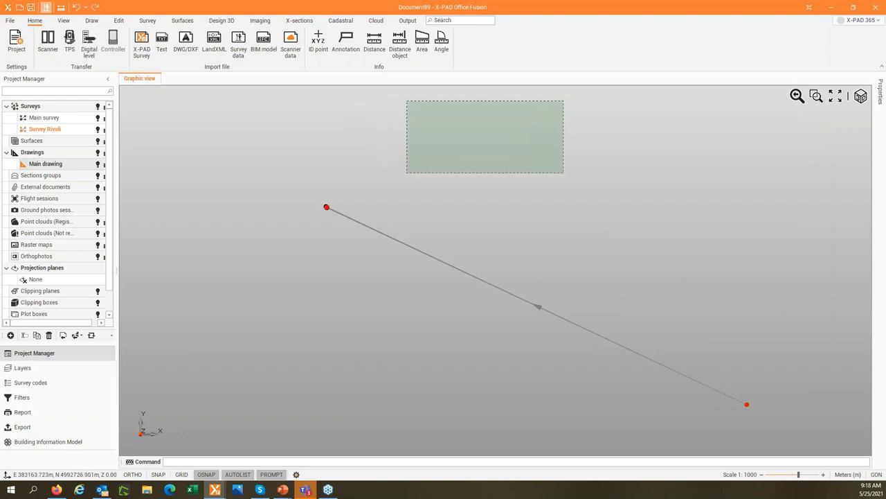
Step: Examine the imported Survey Rivoli drawing, from point 0112 to the group of surveyed points around 201 and 202
click(46, 7)
scroll(297, 186, up, 2)
scroll(313, 247, up, 5)
scroll(257, 164, down, 2)
scroll(365, 208, up, 10)
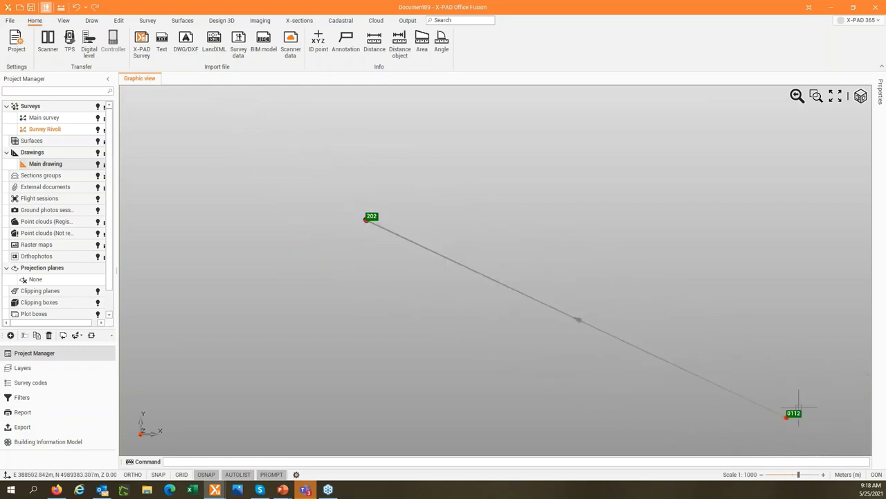
scroll(384, 211, down, 2)
scroll(312, 263, down, 3)
scroll(402, 280, up, 5)
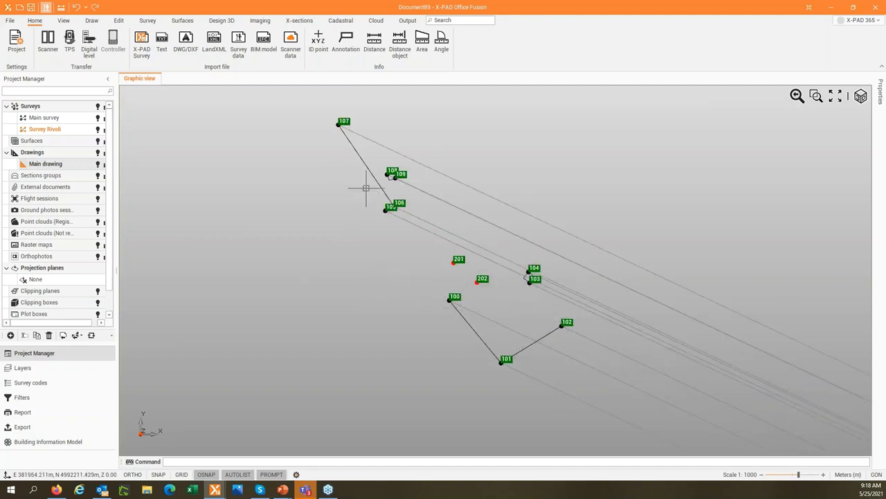
Step: Display the survey on a web map with Google Satellite imagery and locate point 201 in the drawing
click(65, 20)
click(282, 43)
click(550, 461)
click(547, 416)
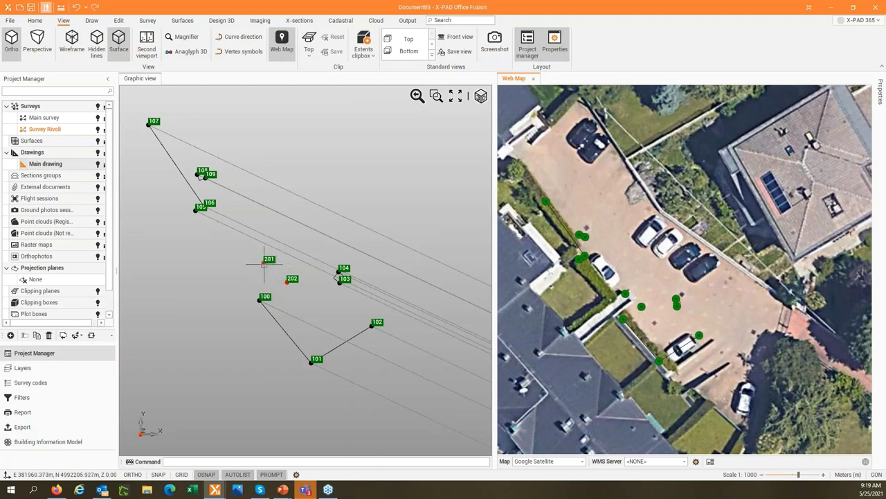
scroll(284, 294, up, 1)
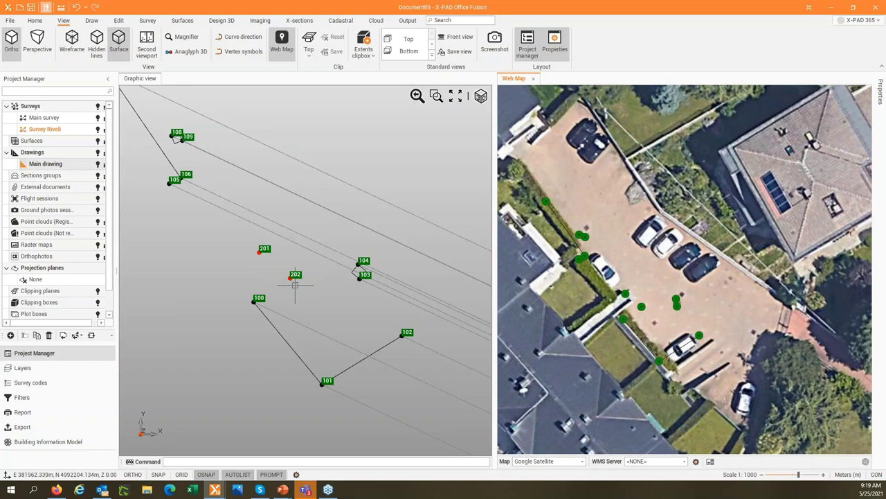
click(262, 251)
Step: Open GNSS post-processing for Survey Rivoli and import the base RINEX file tori111o00.21o from the PR_2 BASE folder
click(148, 20)
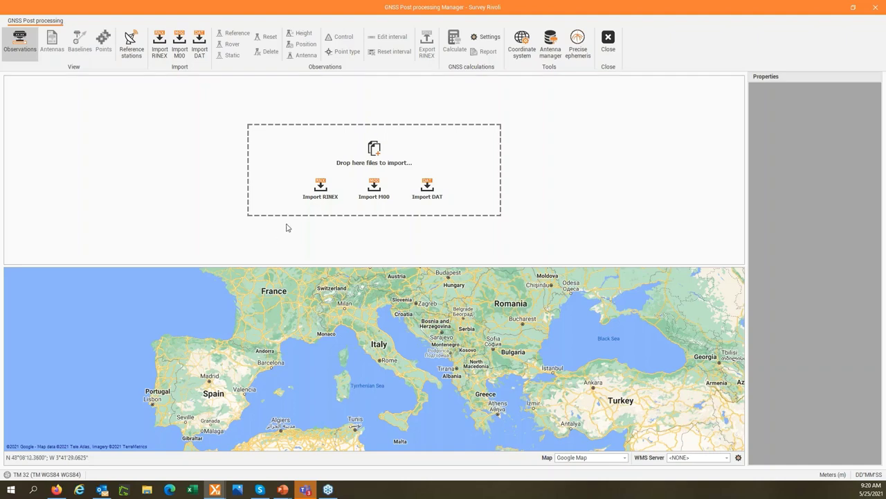
click(320, 198)
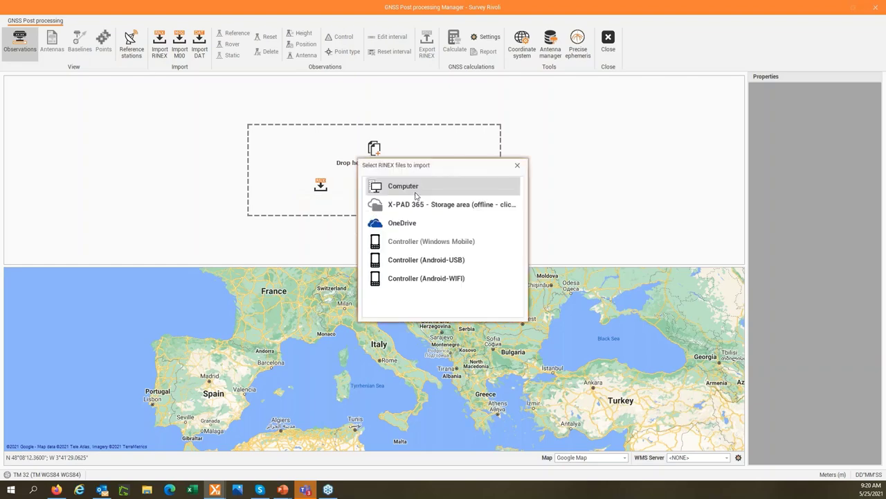
click(399, 186)
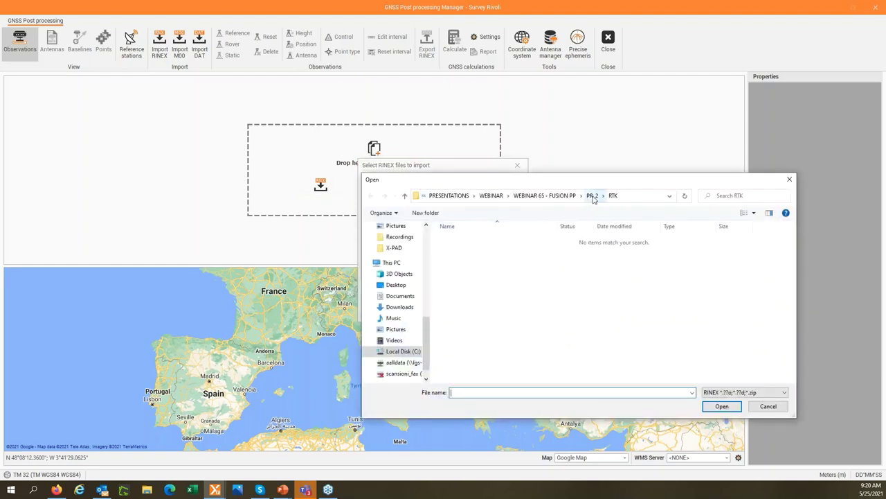
click(592, 195)
double_click(487, 240)
click(480, 241)
click(722, 406)
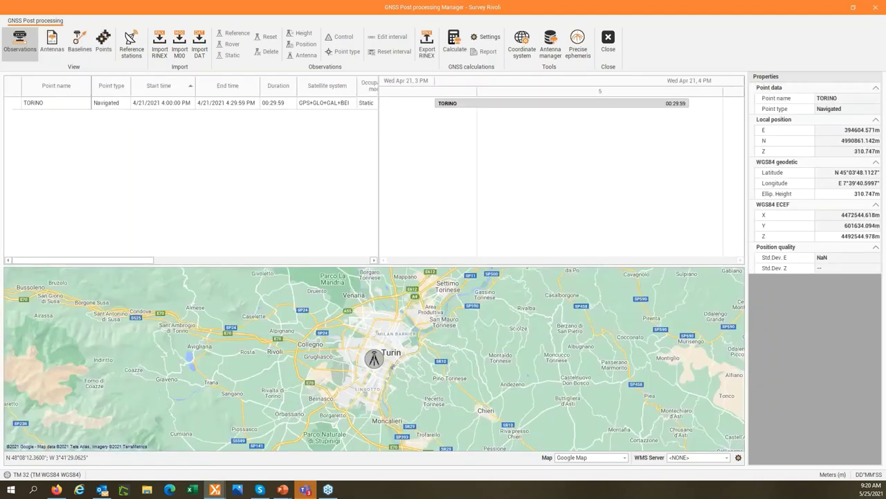
Step: Import the rover RINEX file _201111o14.21O from its folder in PR_2 ROVER
click(165, 59)
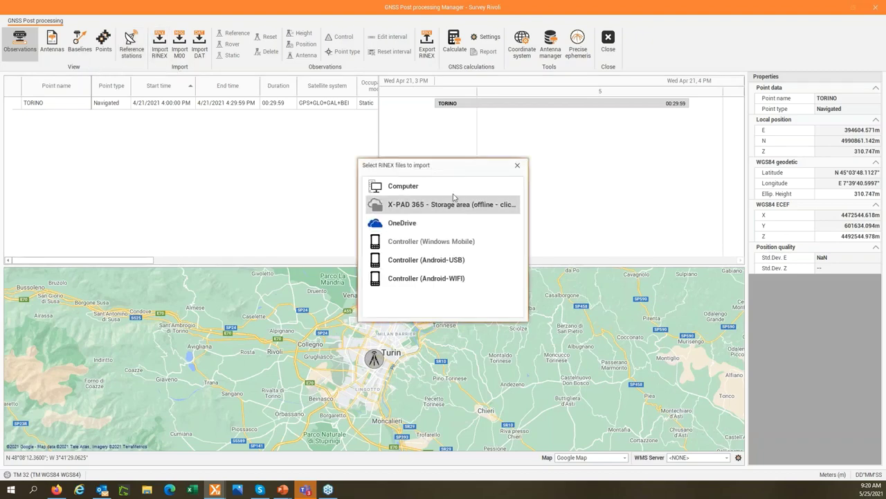
click(416, 185)
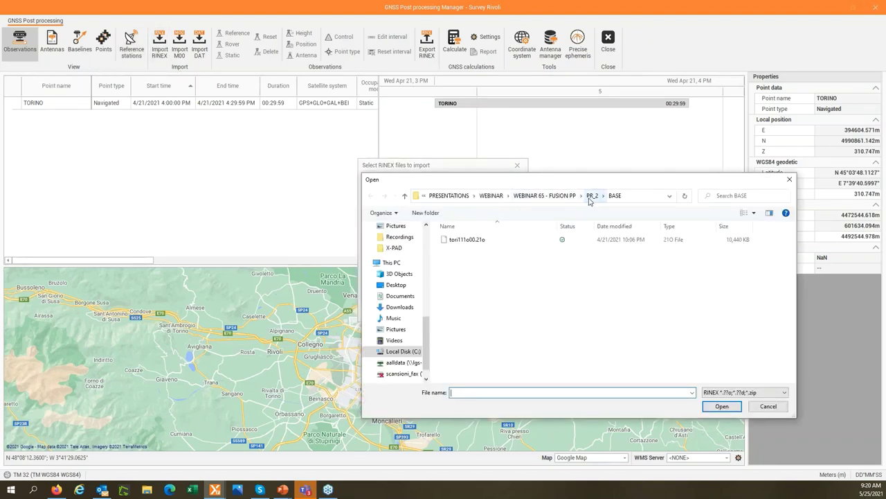
click(592, 195)
double_click(481, 250)
double_click(475, 242)
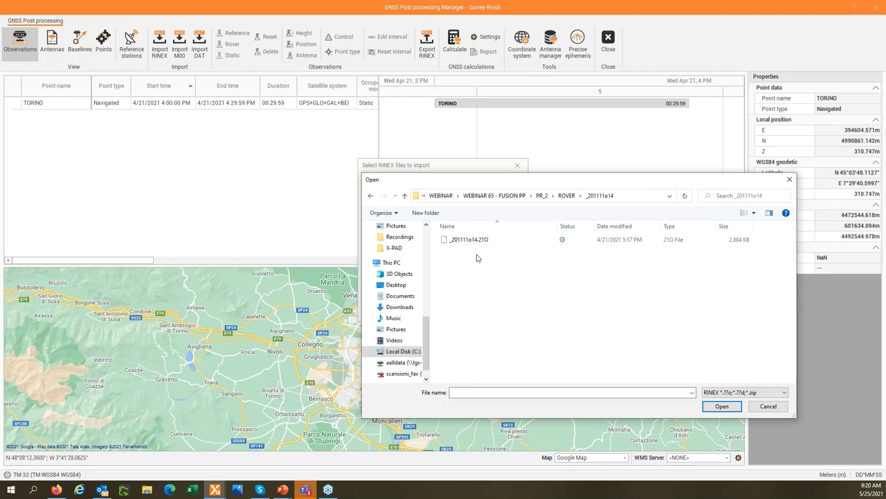
click(477, 240)
click(718, 406)
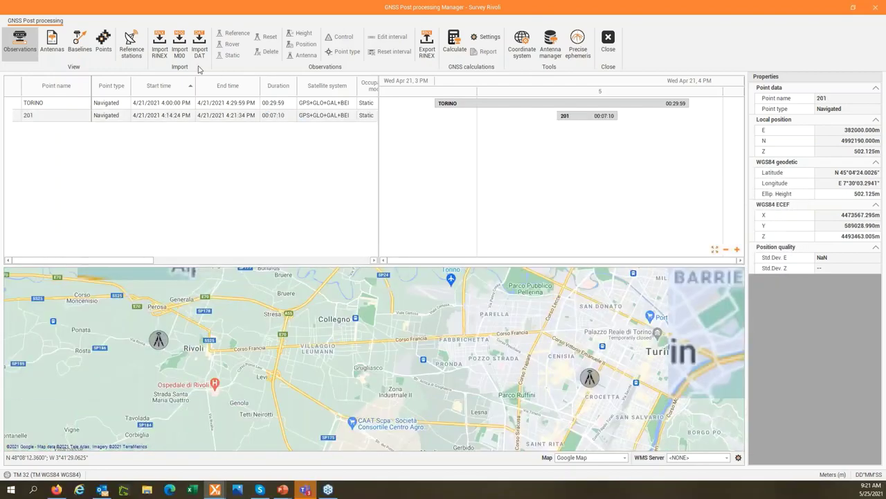
Step: Import the second rover RINEX file _202111o21.21O from its folder in PR_2 ROVER
click(159, 45)
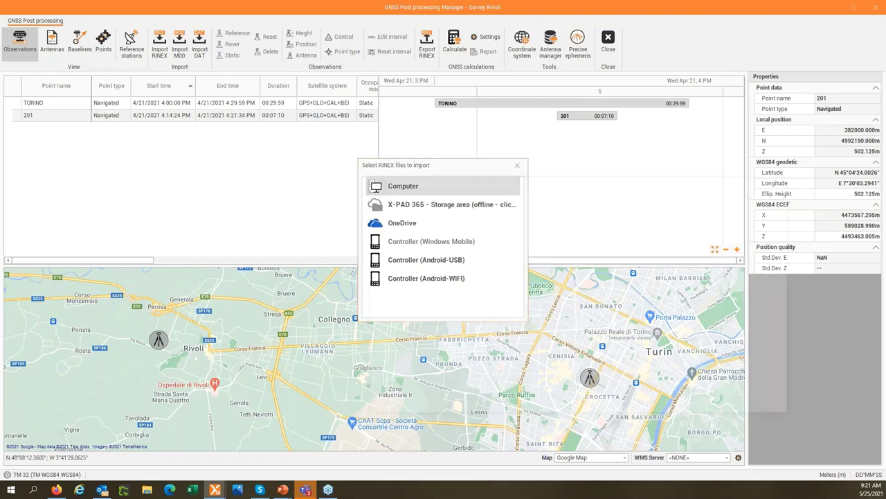
click(415, 186)
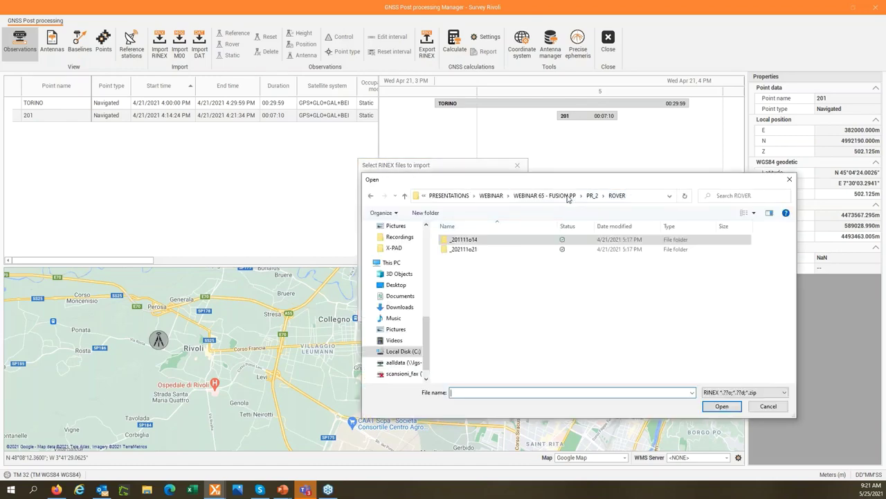
double_click(464, 248)
click(468, 240)
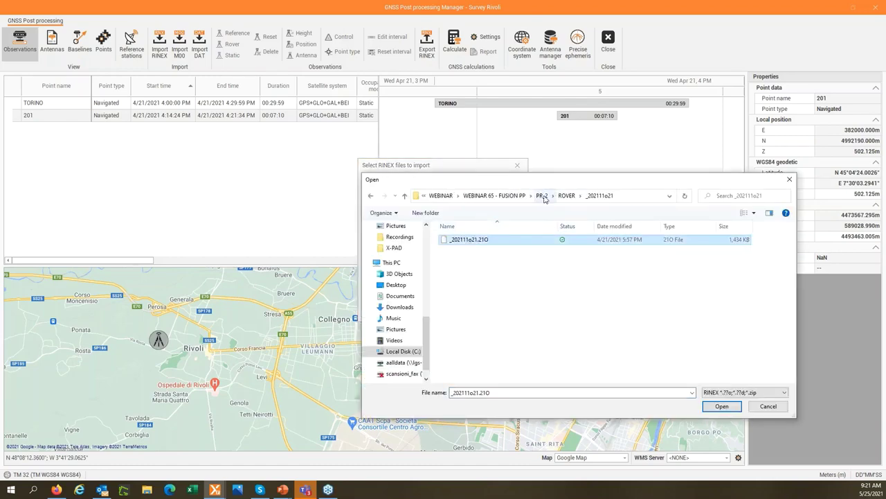
click(566, 195)
double_click(490, 251)
click(707, 406)
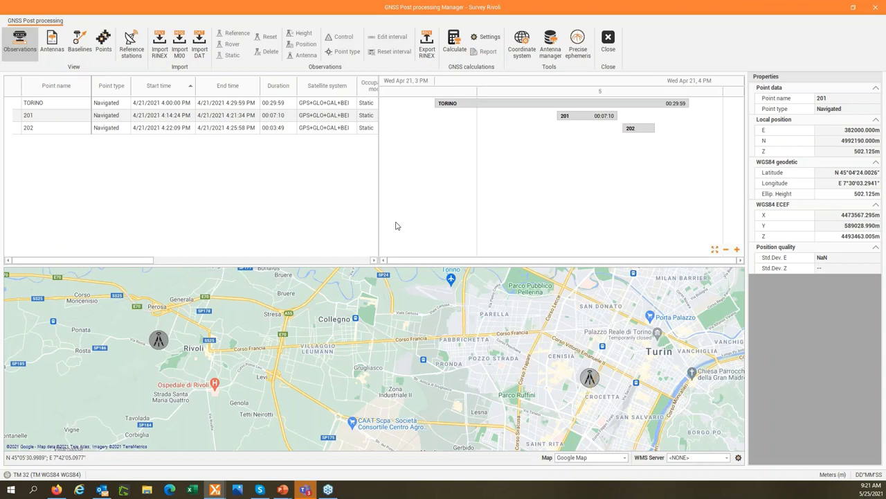
Step: Display the reference stations near the survey and review the list from TORINO to MODANE-AVRIEUX
click(121, 49)
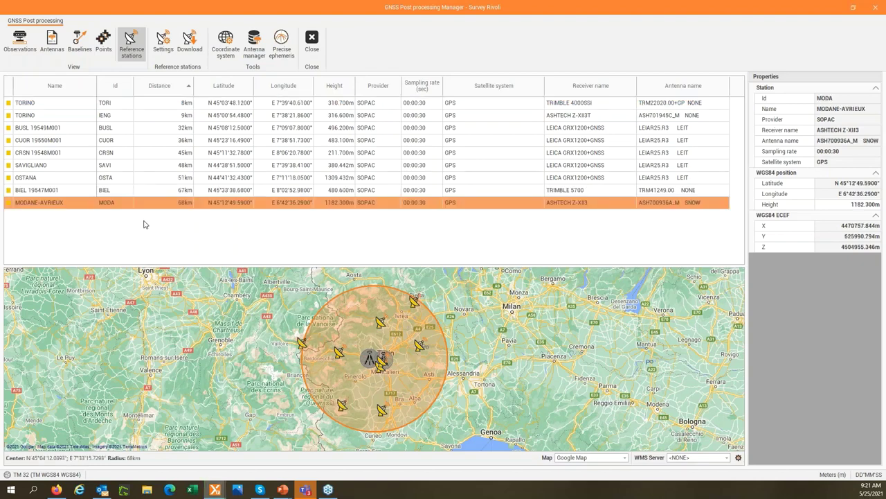
click(139, 194)
click(167, 206)
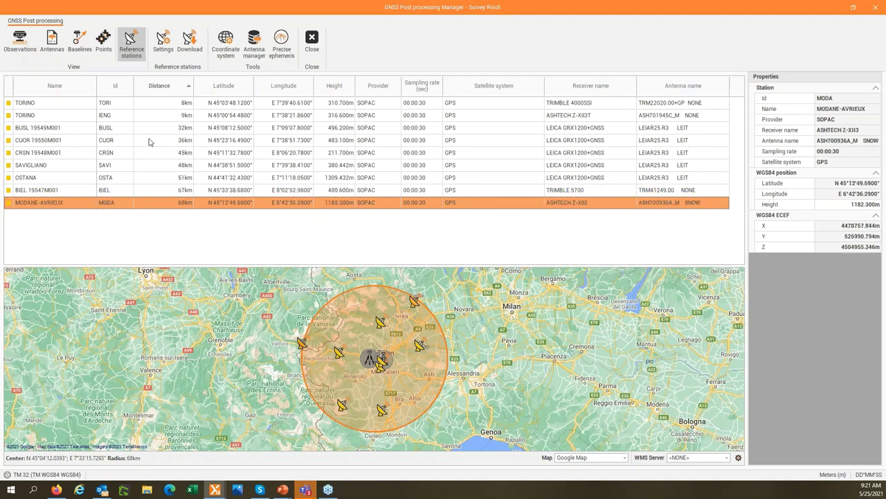
shift+click(125, 105)
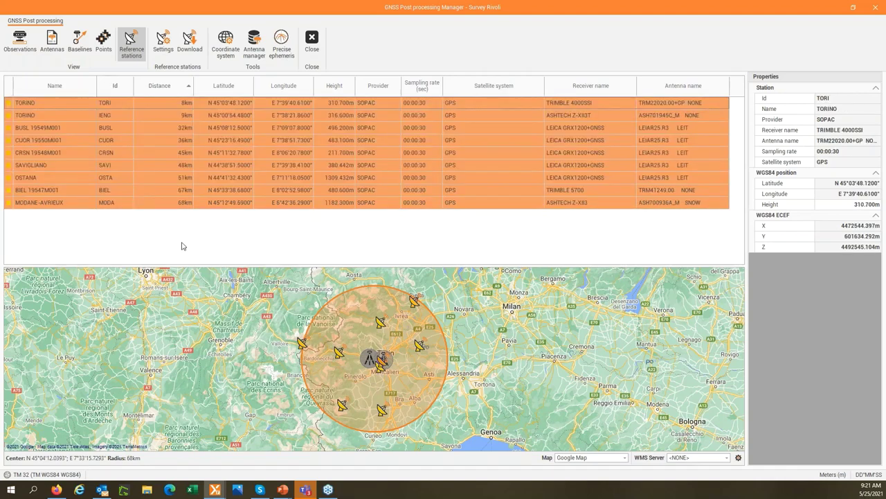
click(179, 205)
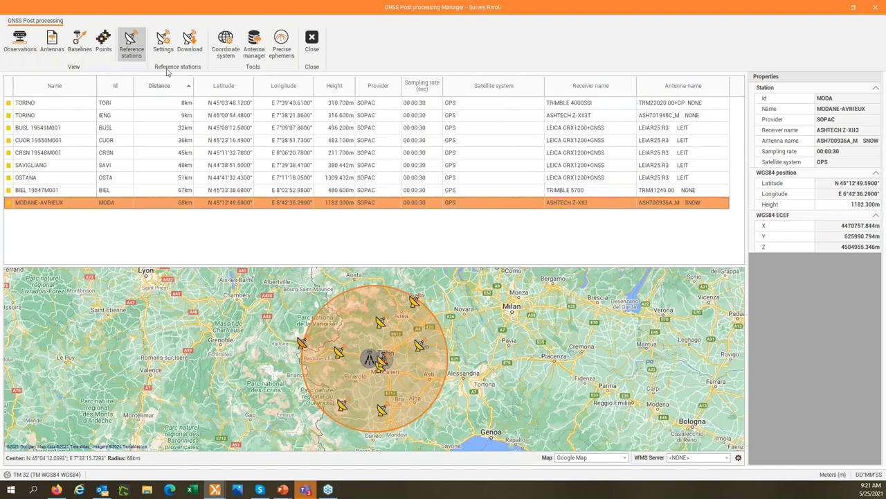
Step: Review the reference station provider settings for SmartNet, SOPAC, UNAVCO and NGS without changing them
click(164, 42)
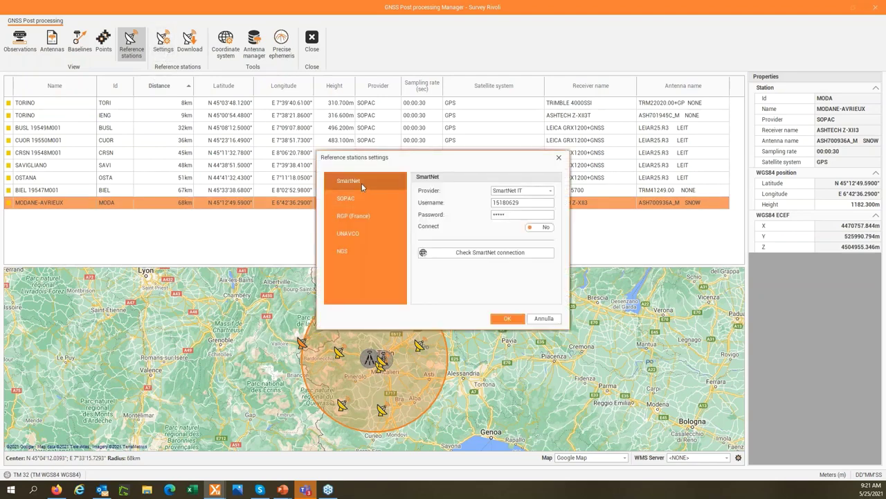
click(361, 197)
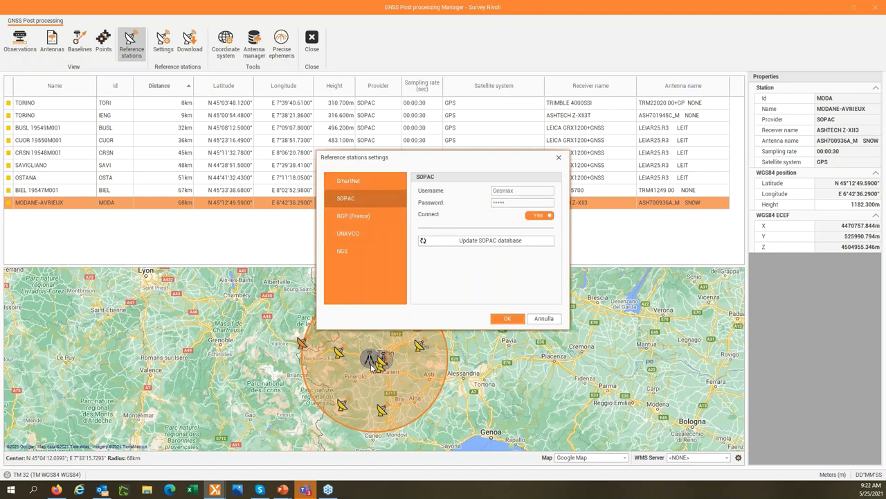
click(350, 240)
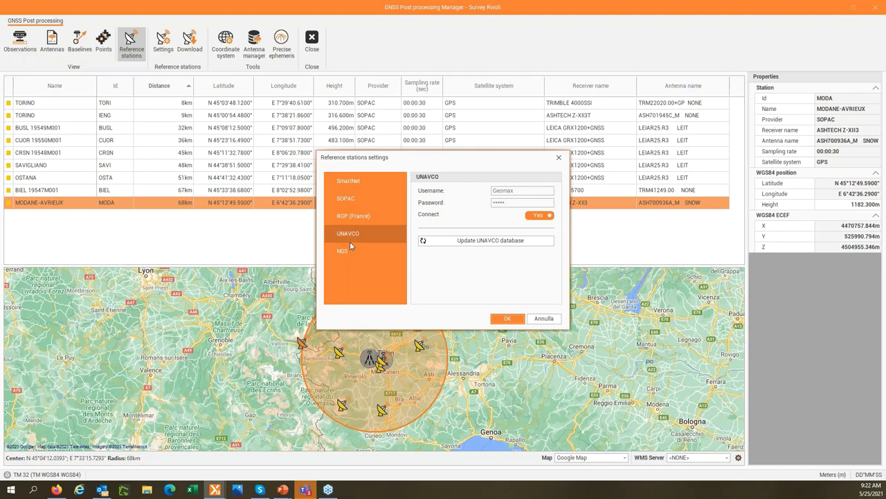
click(346, 253)
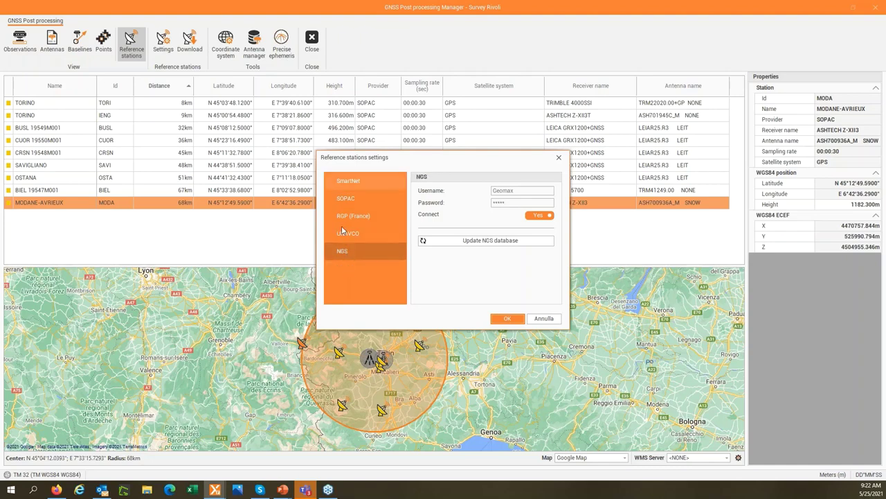
click(396, 186)
click(543, 319)
Step: Examine the reference stations around Turin on the map, select station BUSL 19549M001, and close the manager
scroll(379, 367, up, 3)
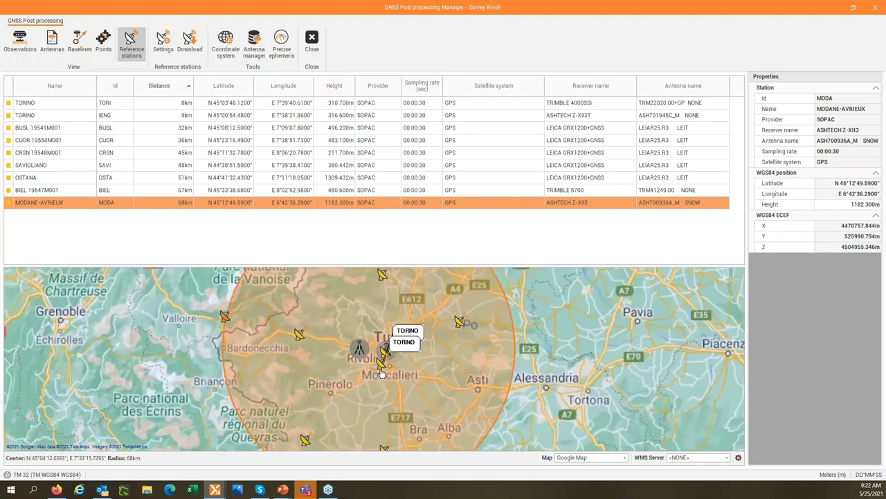
scroll(378, 381, down, 2)
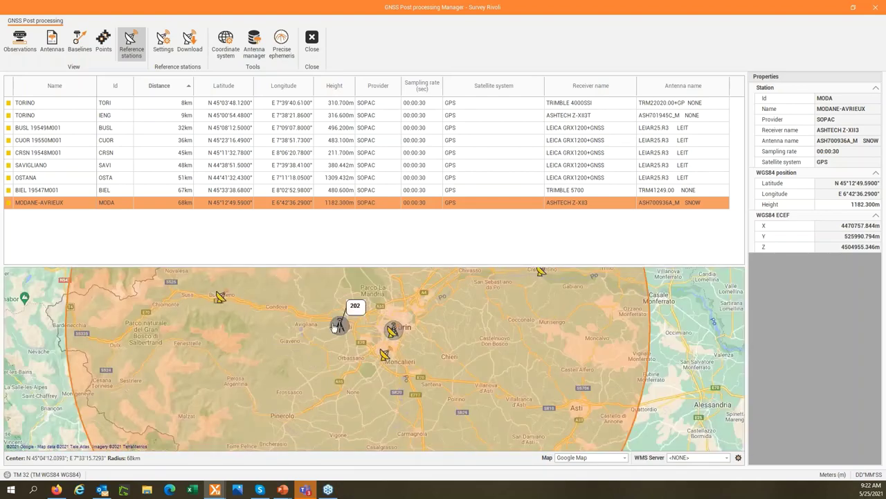
scroll(339, 322, up, 3)
scroll(357, 337, down, 1)
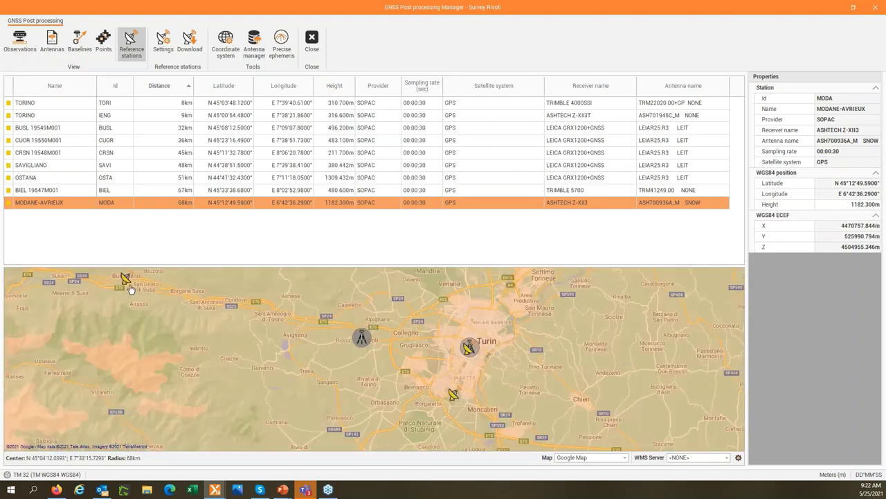
scroll(135, 287, down, 1)
scroll(153, 344, down, 1)
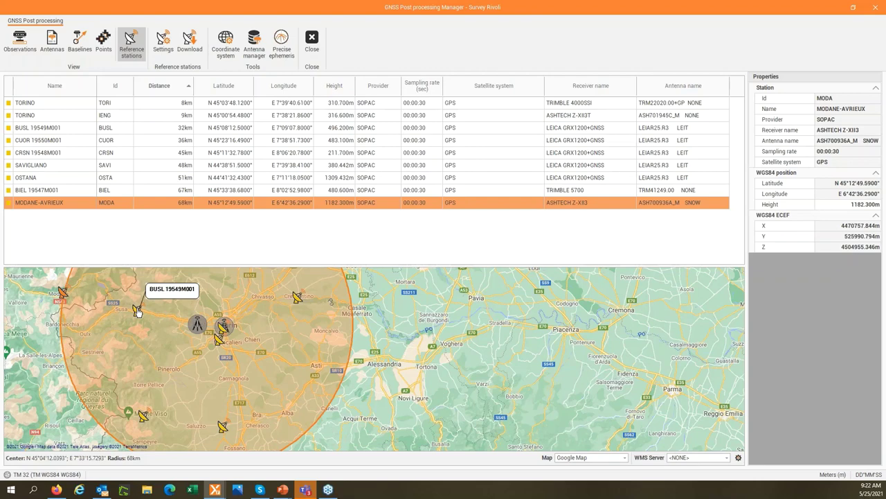
click(57, 130)
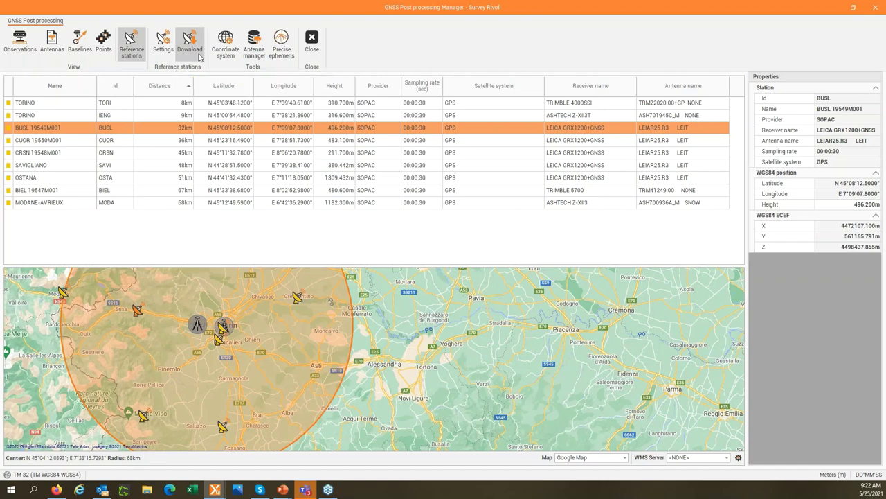
click(311, 49)
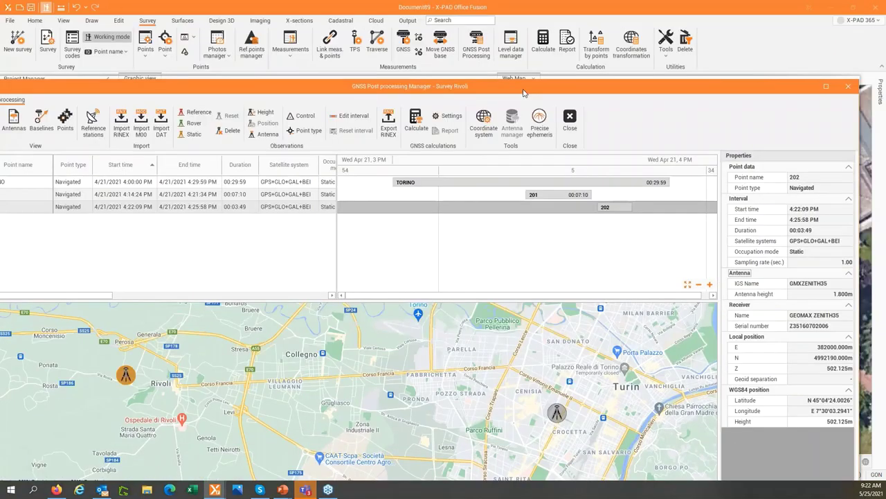
Step: Set the TORINO observation as reference and observations 201 and 202 as rovers in the maximized post-processing manager
double_click(524, 89)
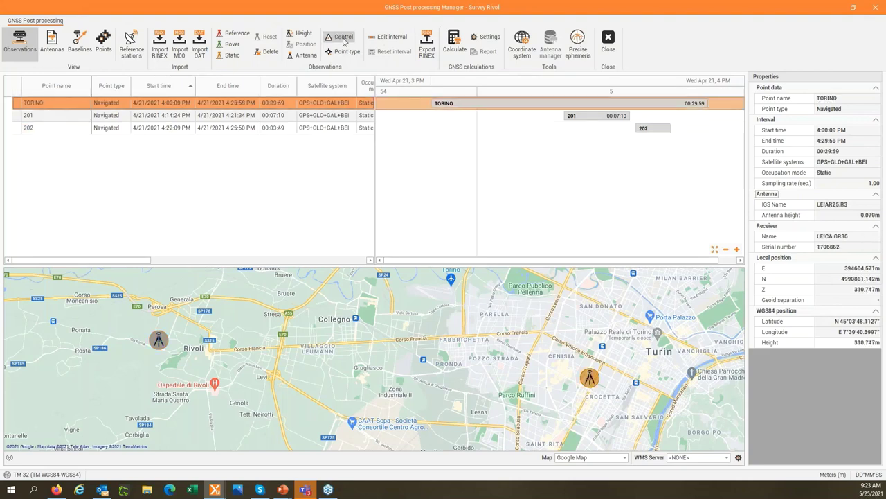
click(173, 104)
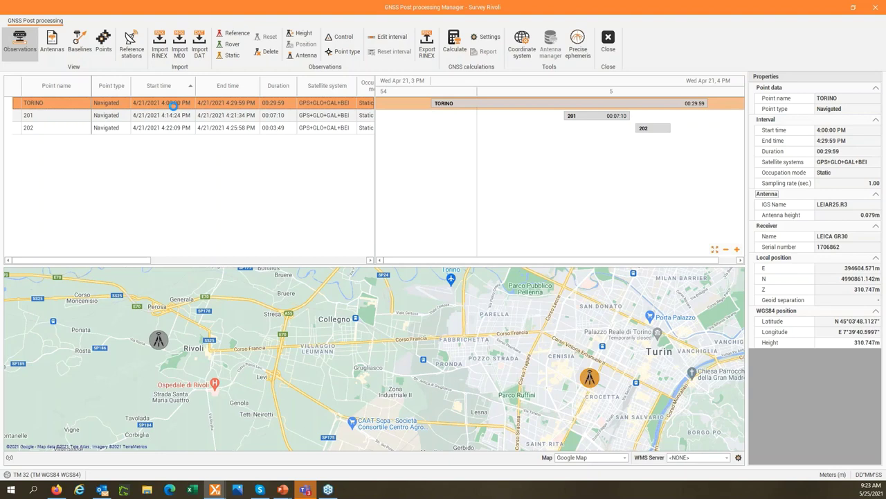
click(232, 33)
click(223, 119)
shift+click(219, 128)
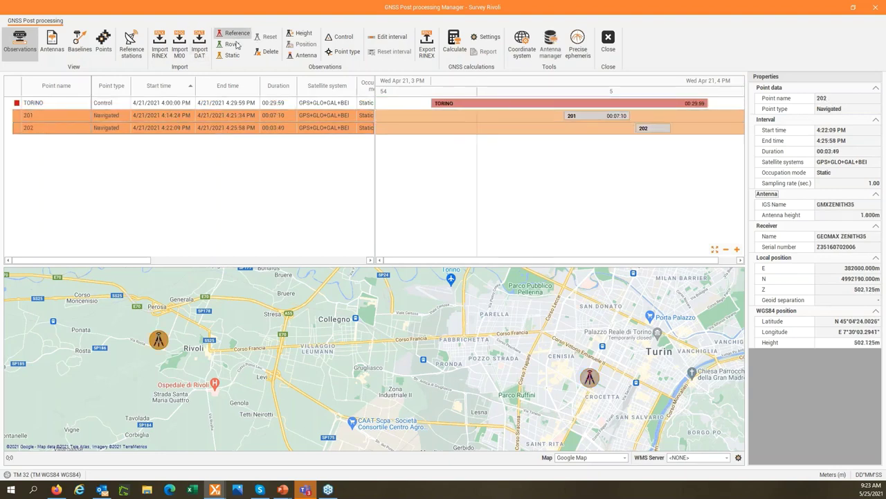
click(233, 45)
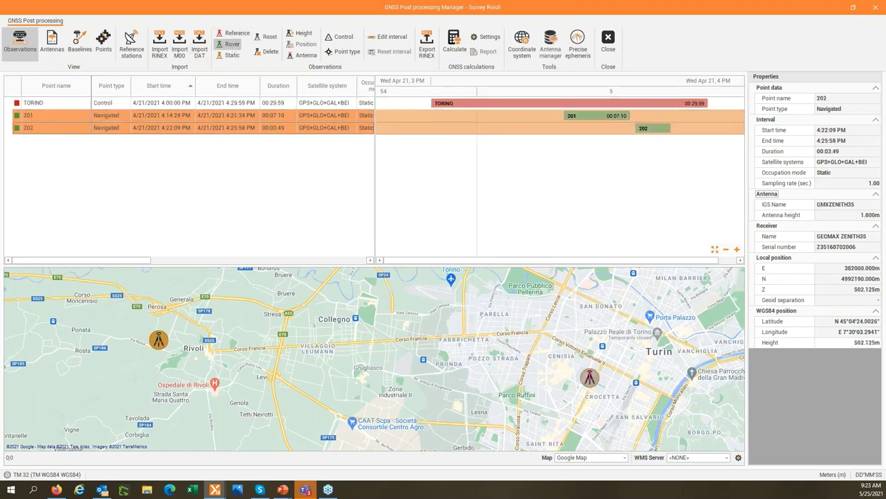
Step: Try to calculate the GNSS baselines and choose Geo++ GmbH Absolute as the antenna calibration
click(455, 45)
click(442, 280)
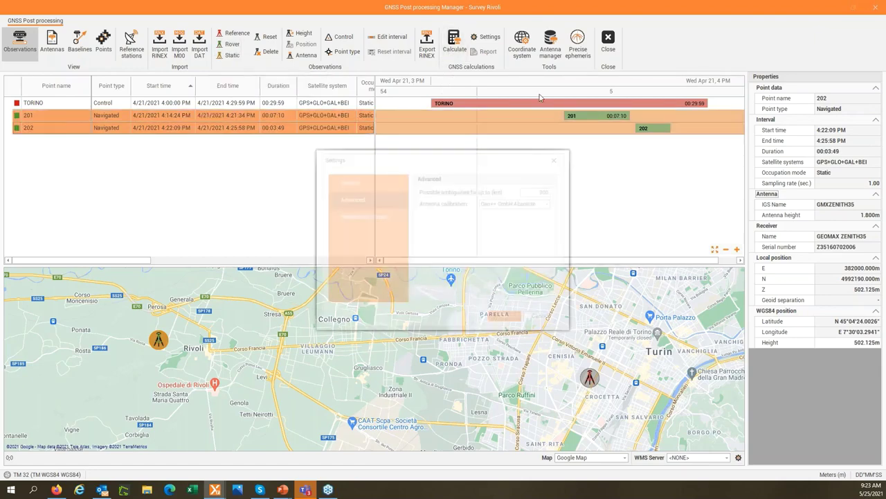
click(531, 203)
click(532, 212)
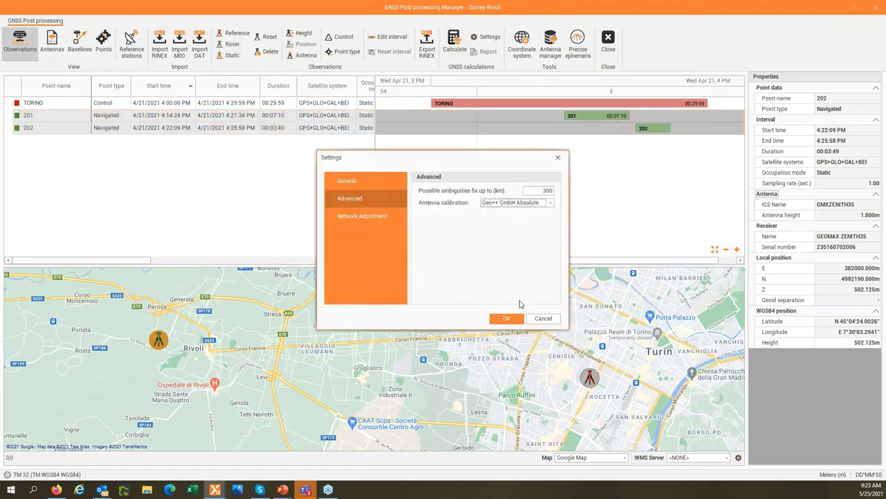
click(508, 318)
Step: Try to calculate the GNSS baselines with the Geo++ GmbH Absolute antenna calibration and again with Leica Absolute
click(454, 44)
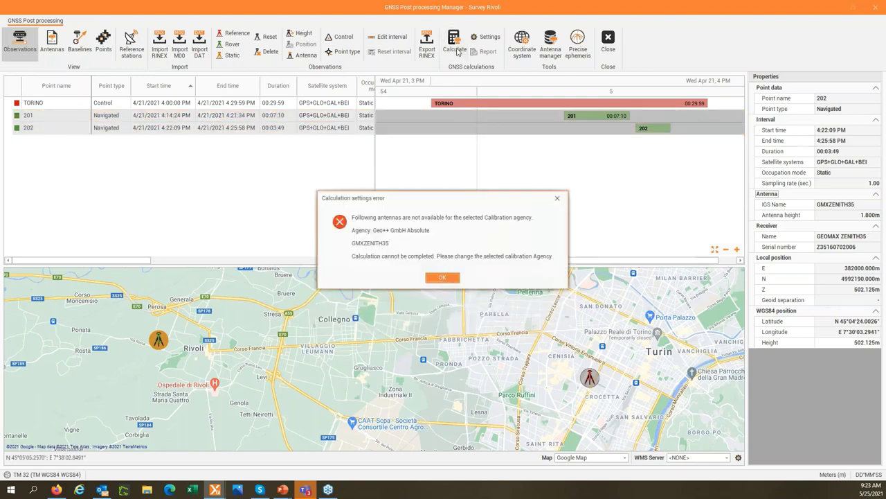
click(444, 278)
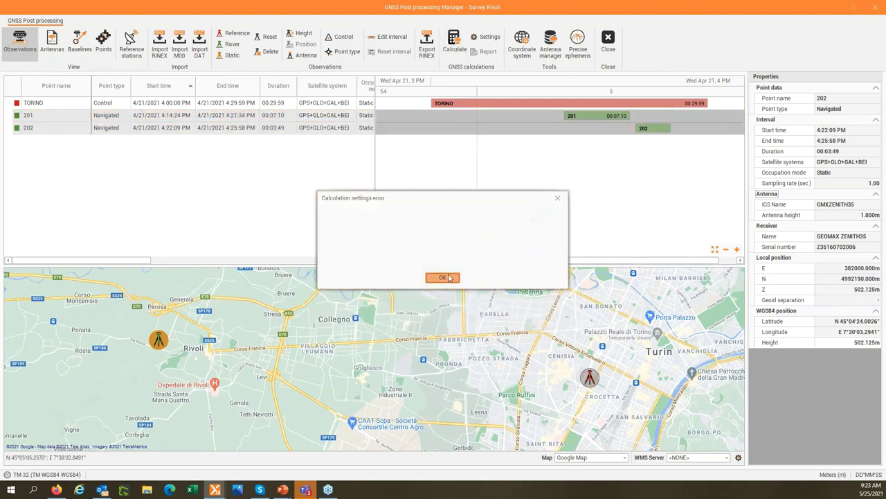
click(517, 204)
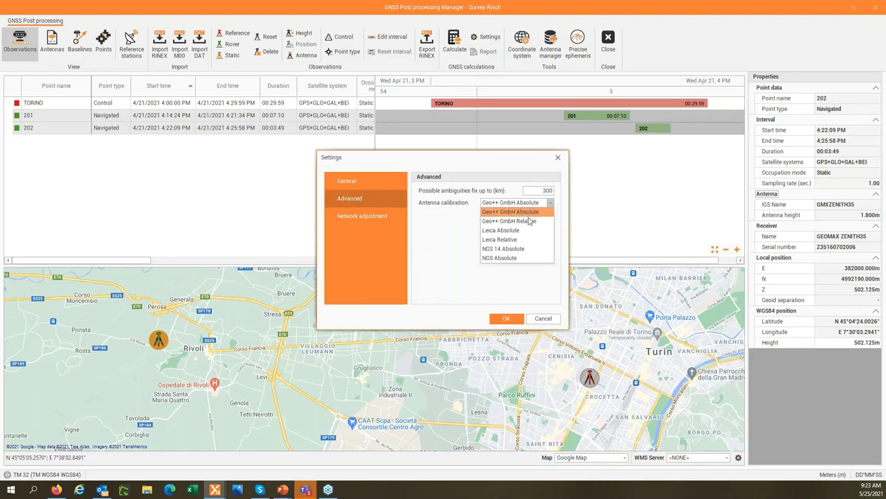
click(530, 230)
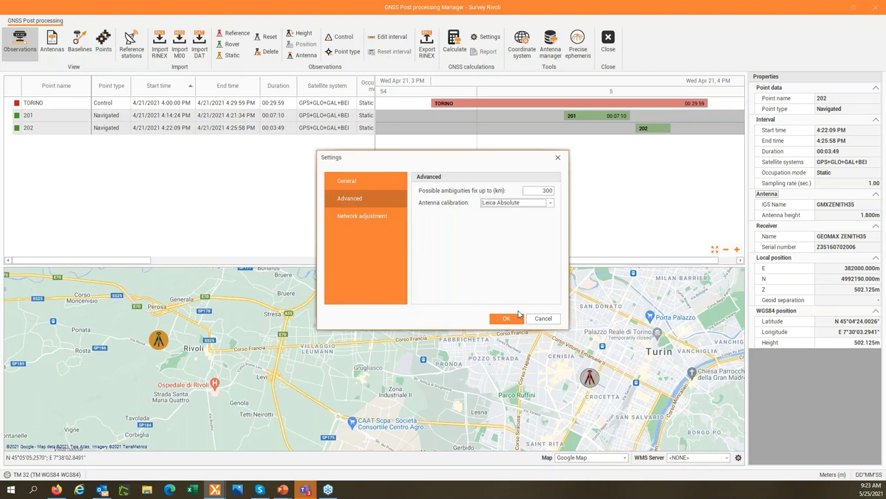
click(506, 317)
click(466, 59)
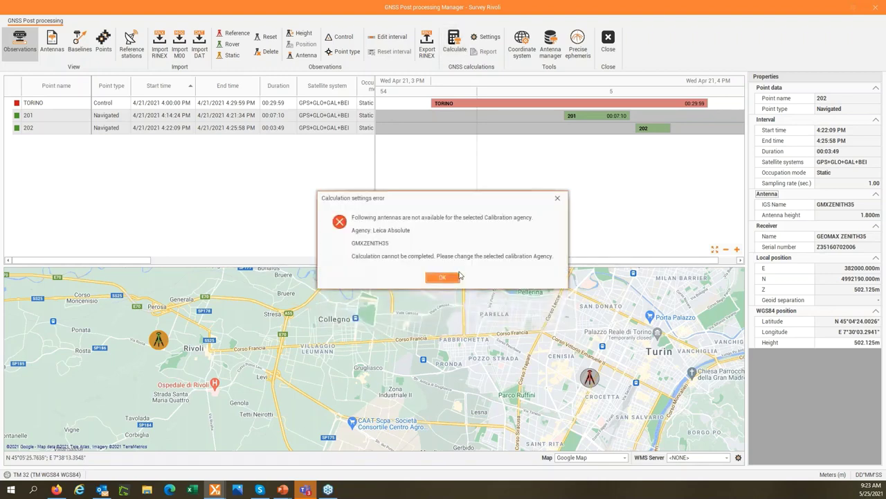
click(444, 277)
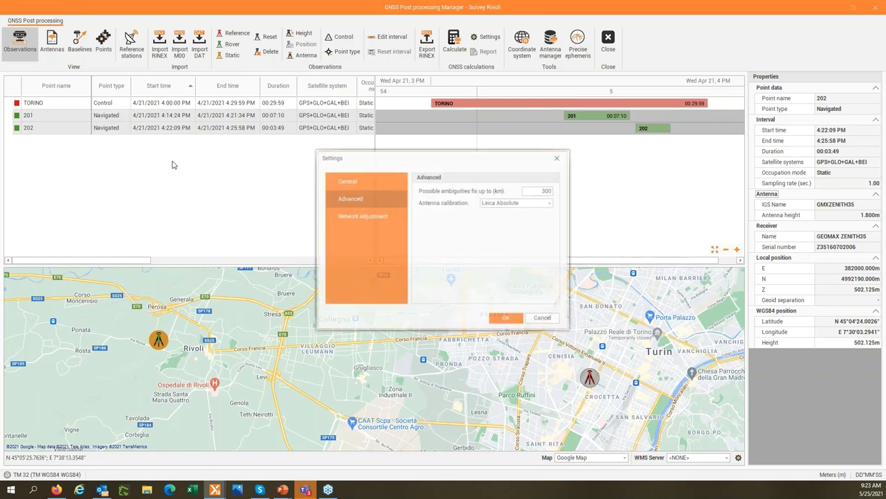
click(542, 319)
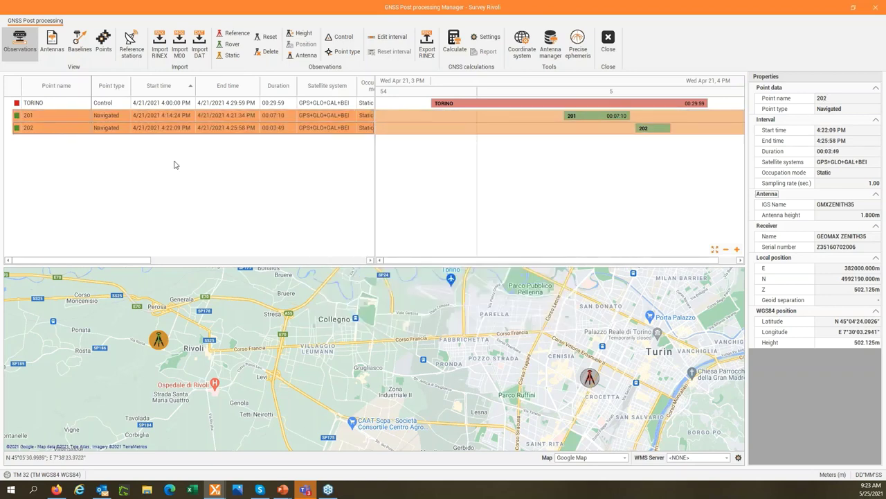
Step: Examine the calibration sets listed for the project's antennas and the contents of the antennas manager
click(200, 46)
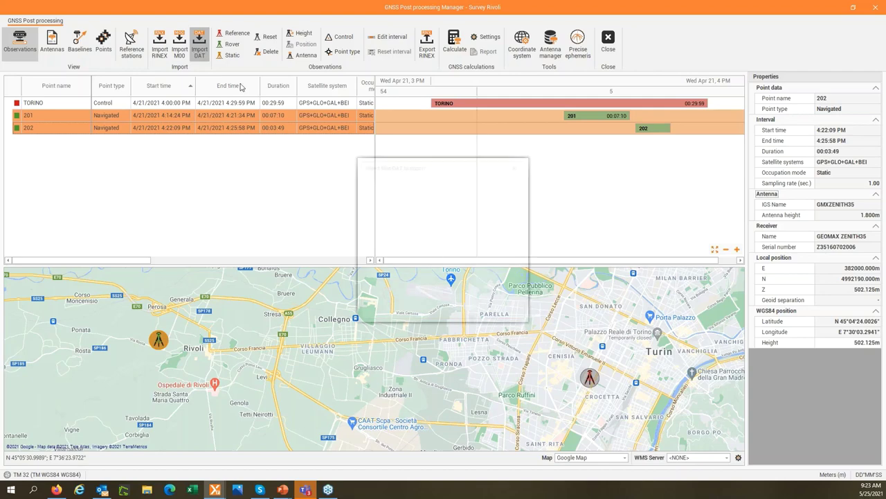
click(518, 166)
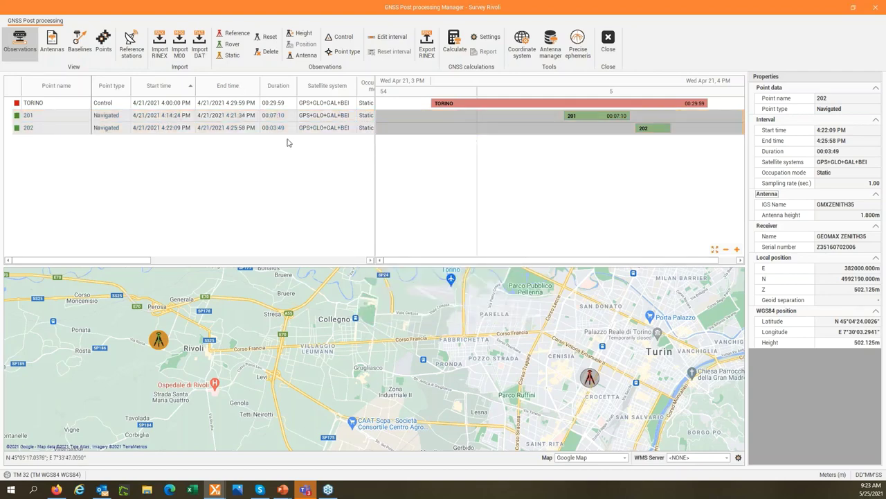
click(548, 48)
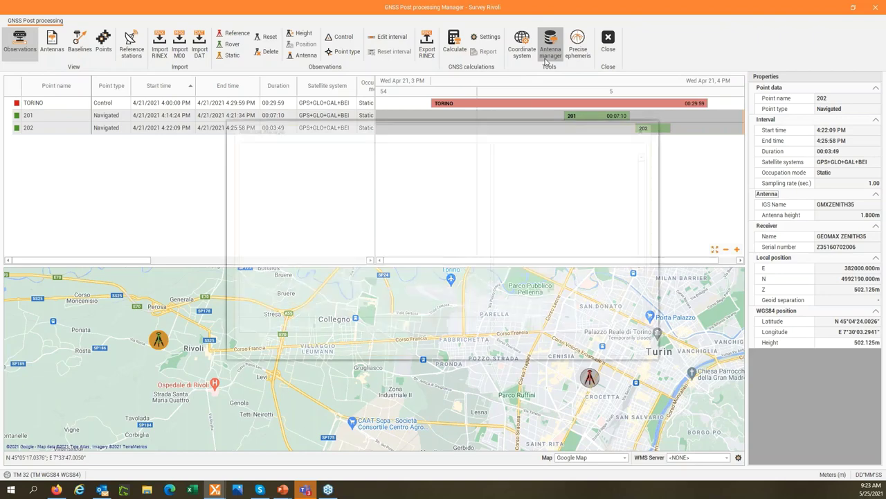
click(648, 129)
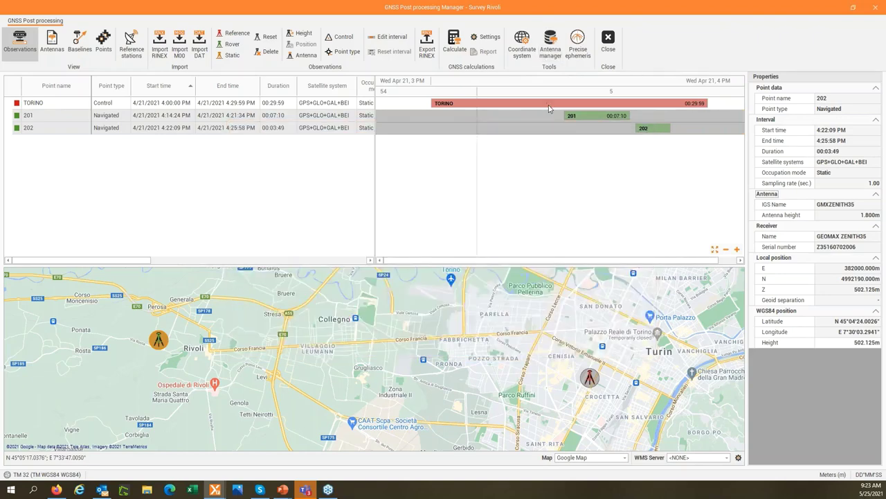
click(52, 43)
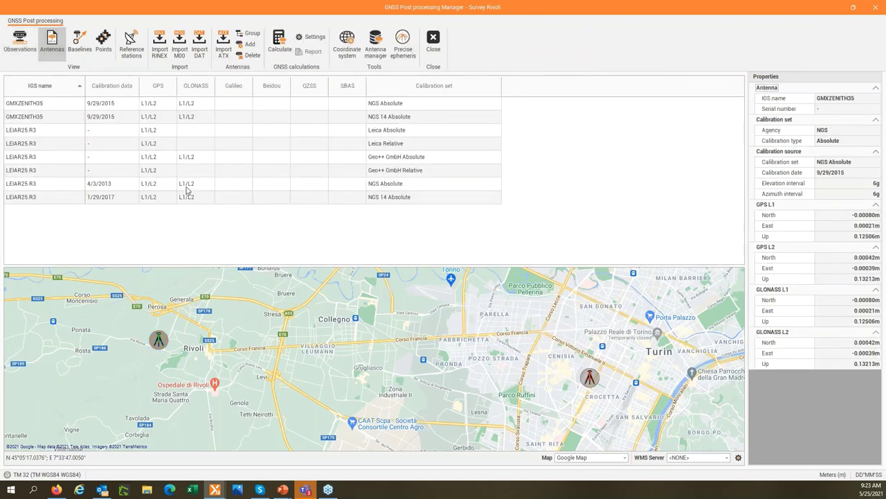
click(185, 197)
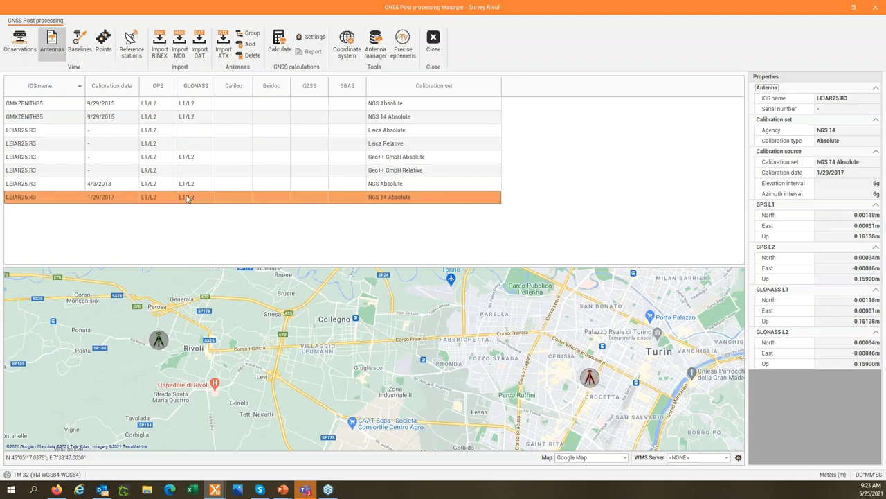
click(20, 43)
click(551, 47)
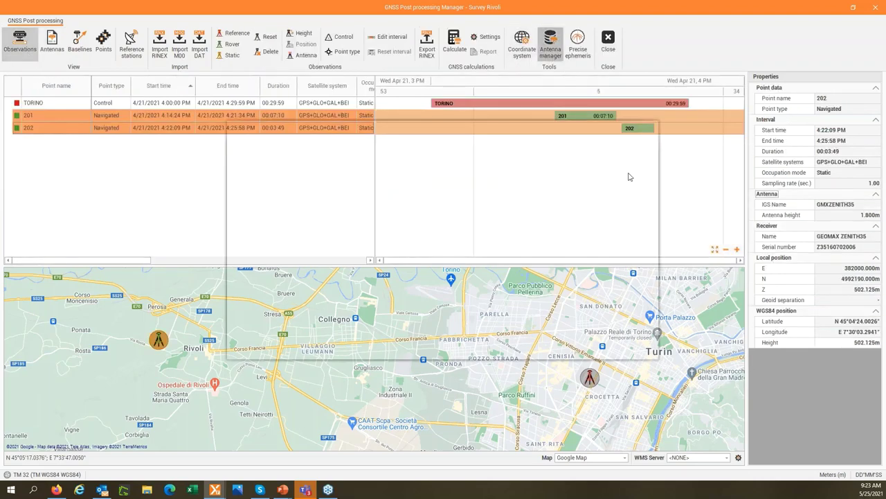
click(647, 128)
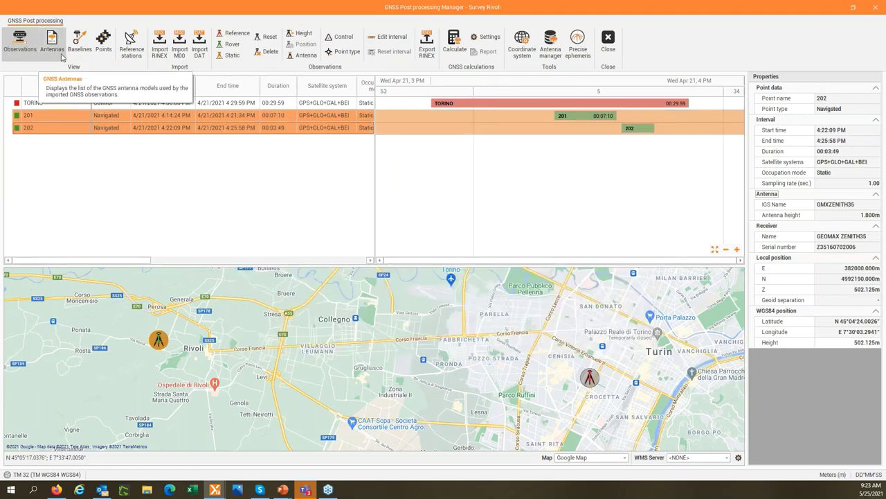
click(551, 47)
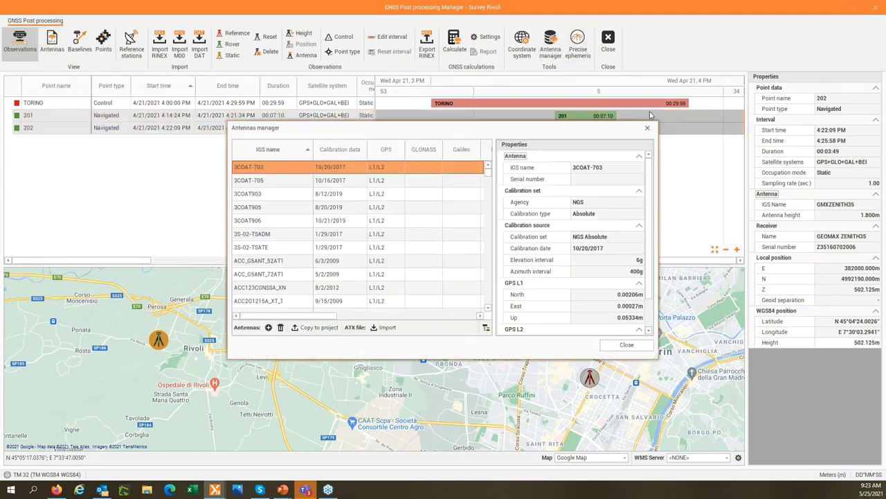
click(647, 129)
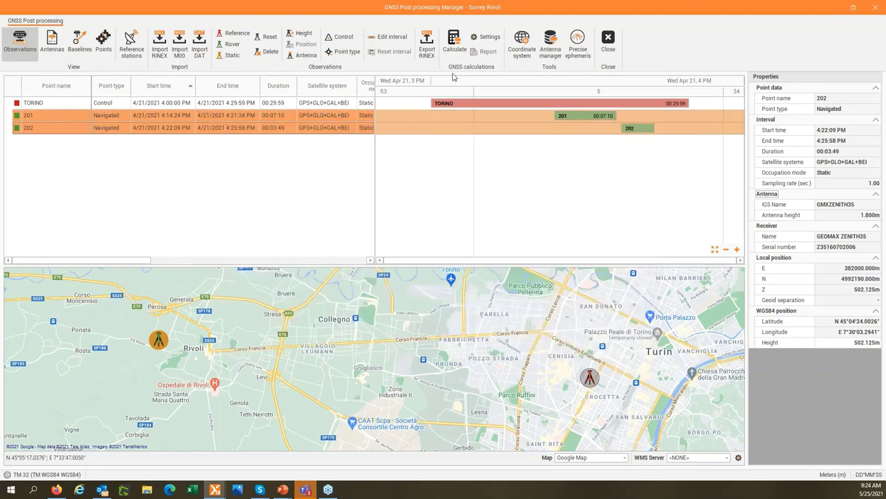
Step: Set the antenna calibration to NGS 14 Absolute and calculate the GNSS baselines from TORINO
click(487, 40)
click(350, 198)
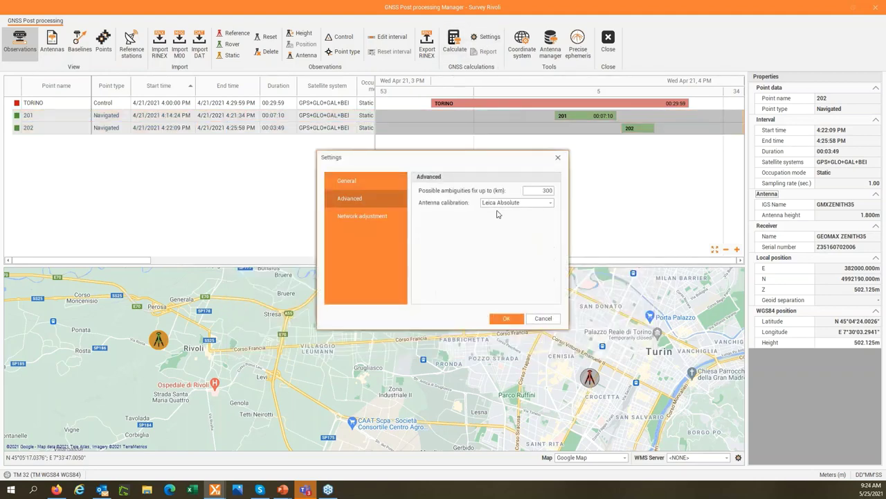
click(511, 202)
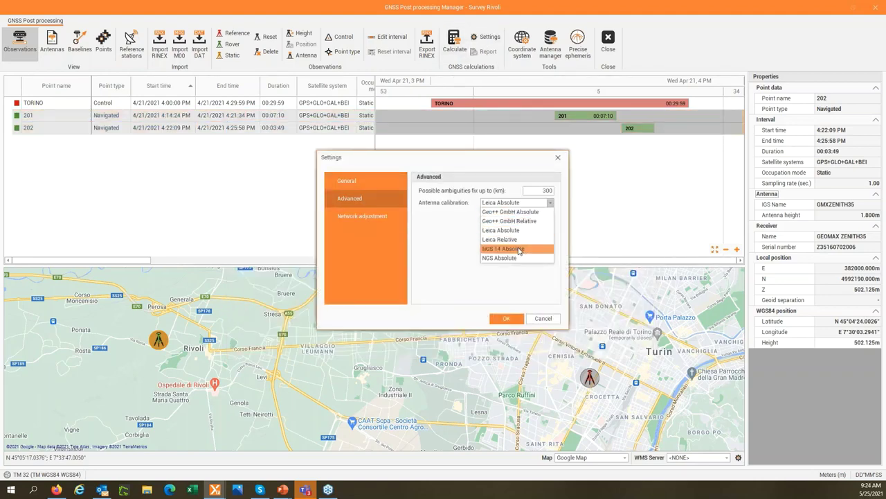
click(525, 249)
click(511, 319)
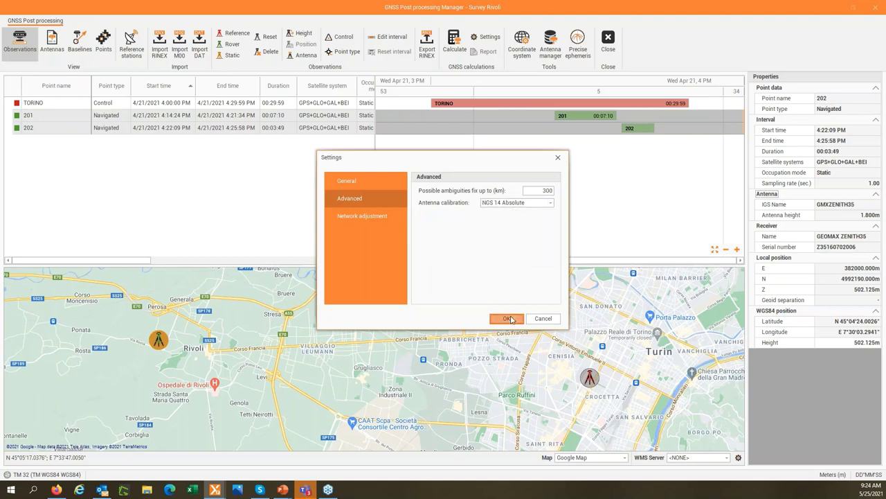
click(455, 60)
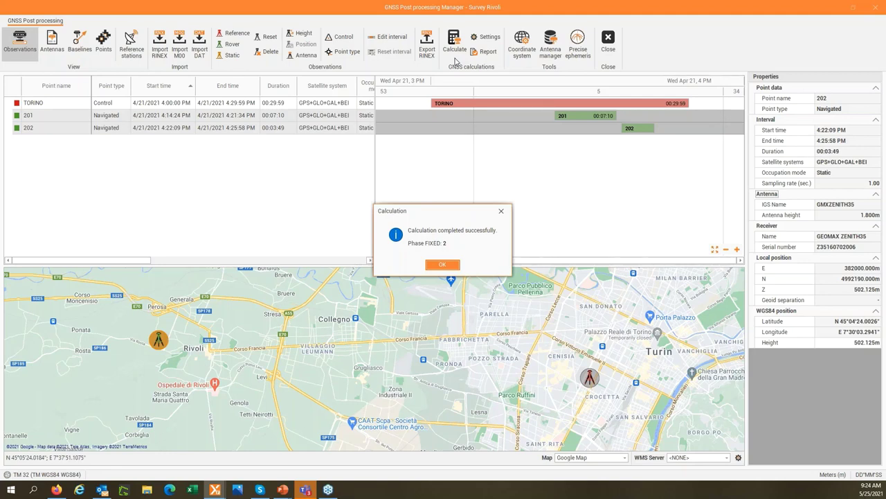
click(428, 269)
click(428, 268)
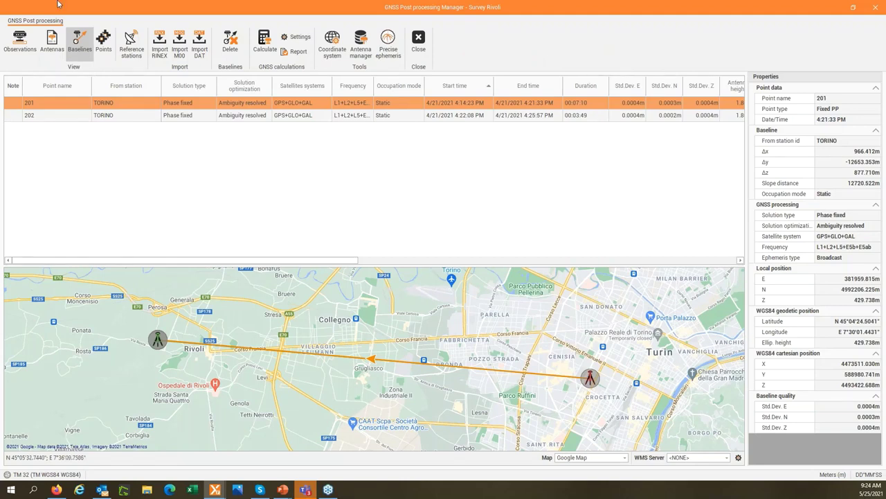
Step: Select the baselines of 201 and 202 and show them over the Google Satellite map at the rover positions
ctrl+click(125, 118)
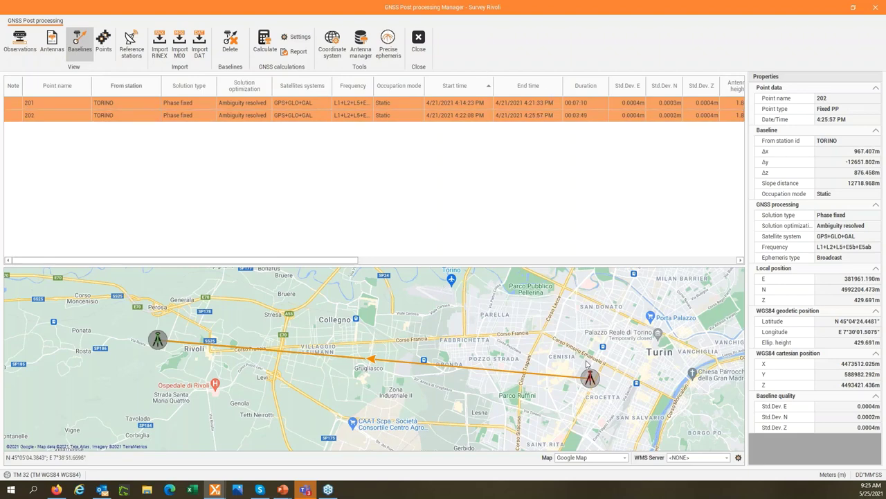
scroll(124, 348, up, 1)
scroll(379, 348, up, 5)
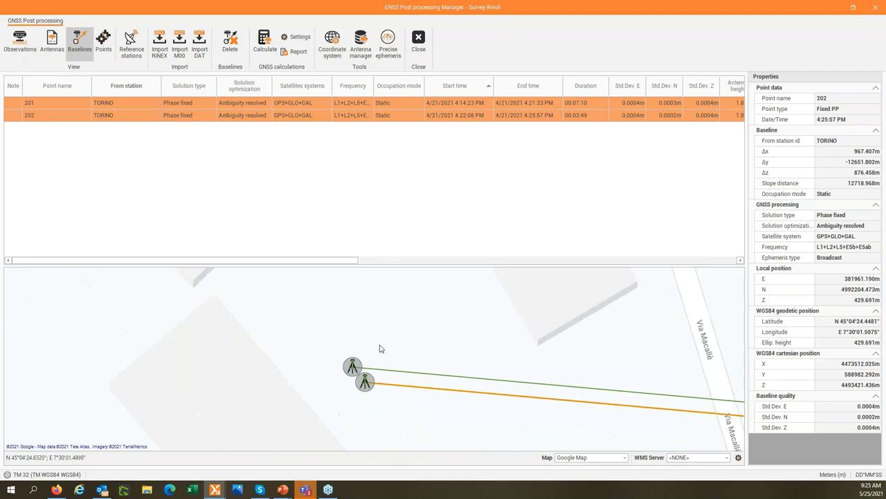
click(586, 457)
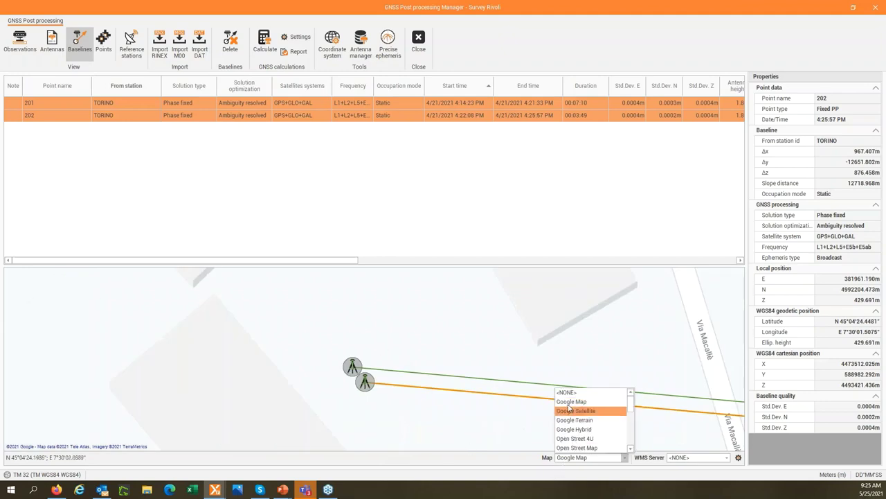
click(566, 411)
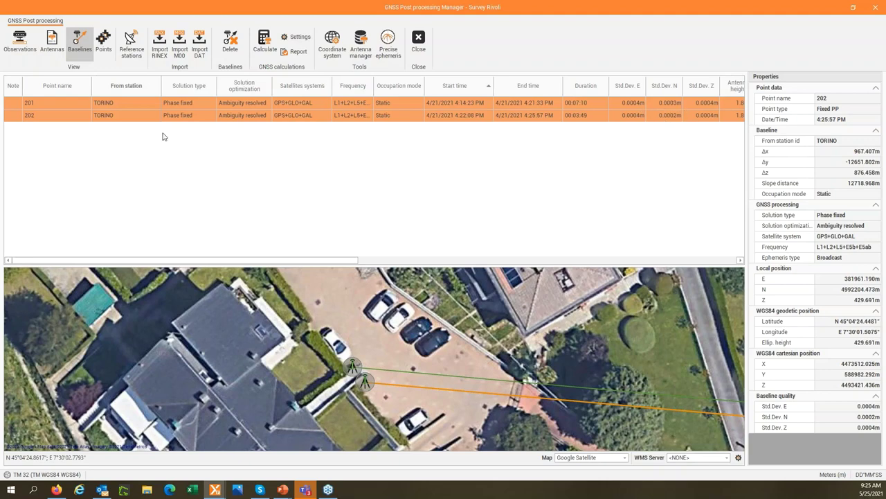
Step: Save the computed points 201, 202 and TORINO as survey points, overwriting all existing ones, and close the post-processing manager
click(110, 53)
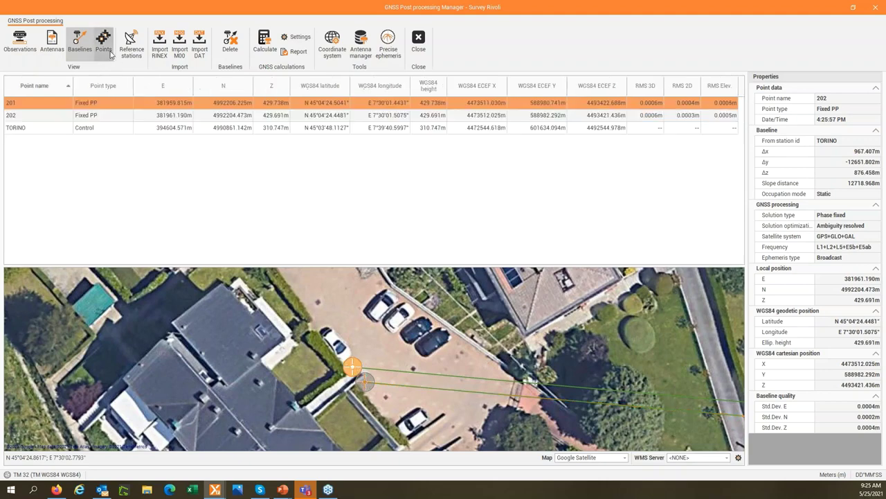
ctrl+click(173, 117)
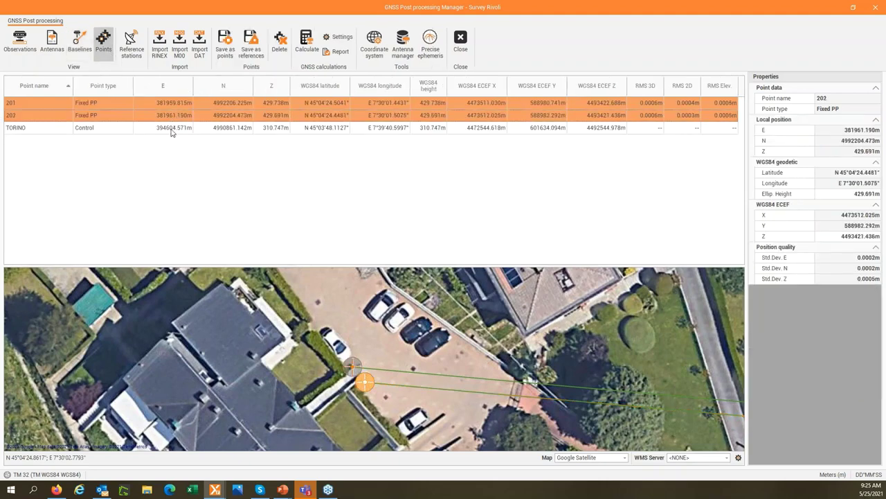
ctrl+click(92, 128)
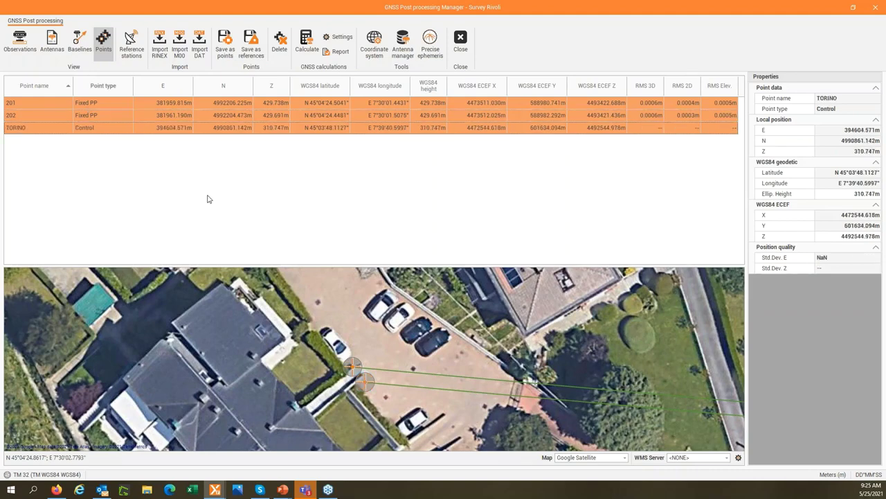
click(225, 45)
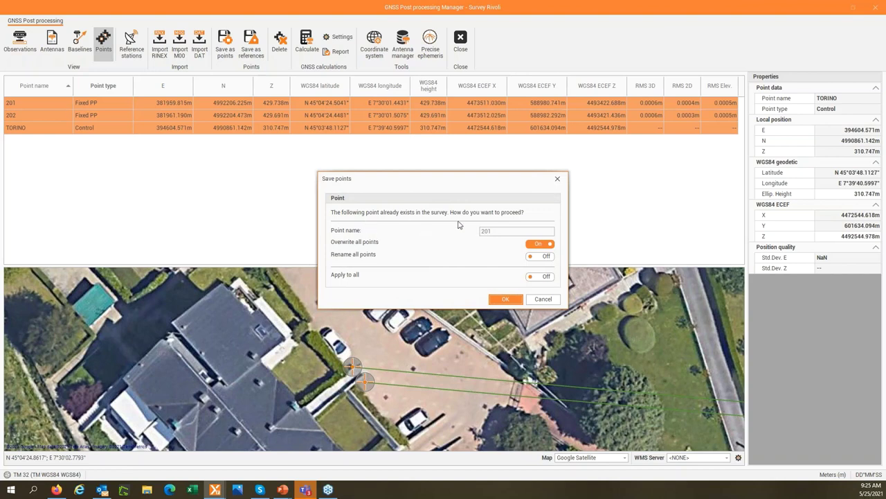
click(543, 277)
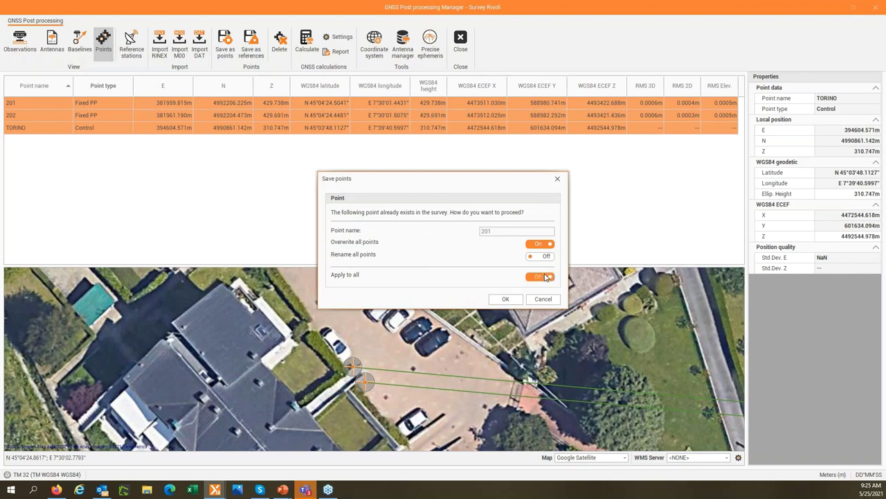
click(505, 300)
click(443, 268)
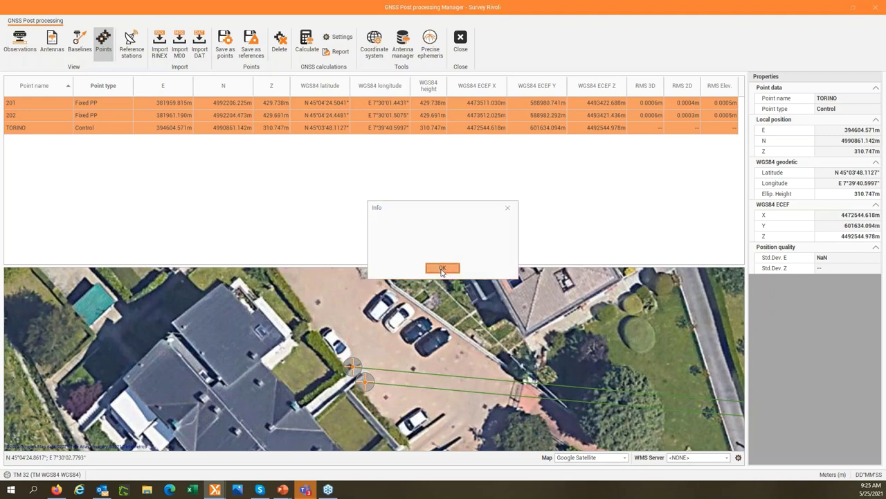
click(463, 45)
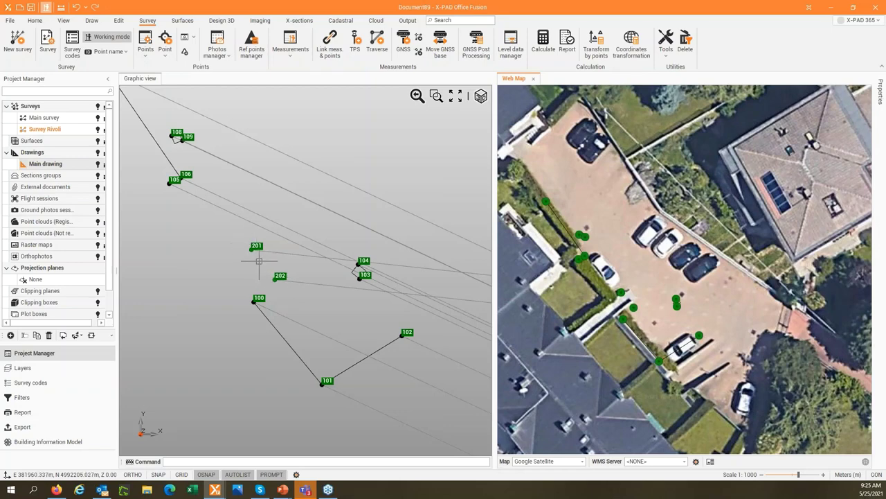
Step: Examine points 201 and 202 and their baselines in the graphic view
scroll(261, 255, up, 2)
scroll(235, 246, down, 3)
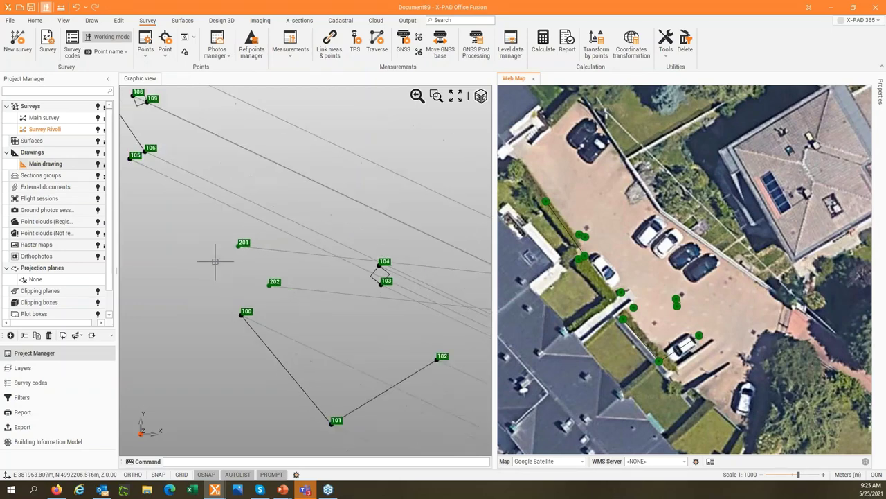
scroll(240, 250, up, 5)
scroll(317, 318, down, 2)
scroll(457, 342, down, 3)
scroll(376, 274, up, 5)
scroll(376, 274, down, 3)
scroll(288, 298, up, 4)
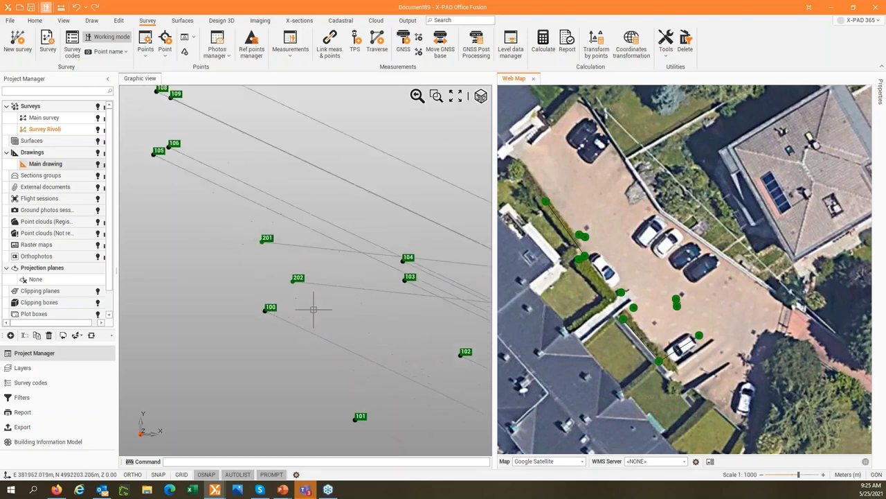
Step: Close the web map and draw connected lines from point 100 through 202 and 201 to 105
scroll(289, 298, down, 2)
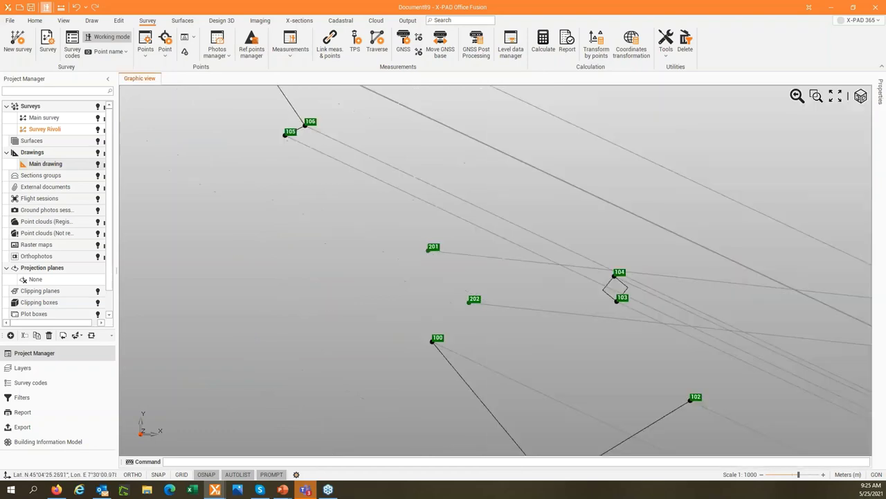
click(533, 78)
click(92, 20)
click(127, 43)
click(434, 338)
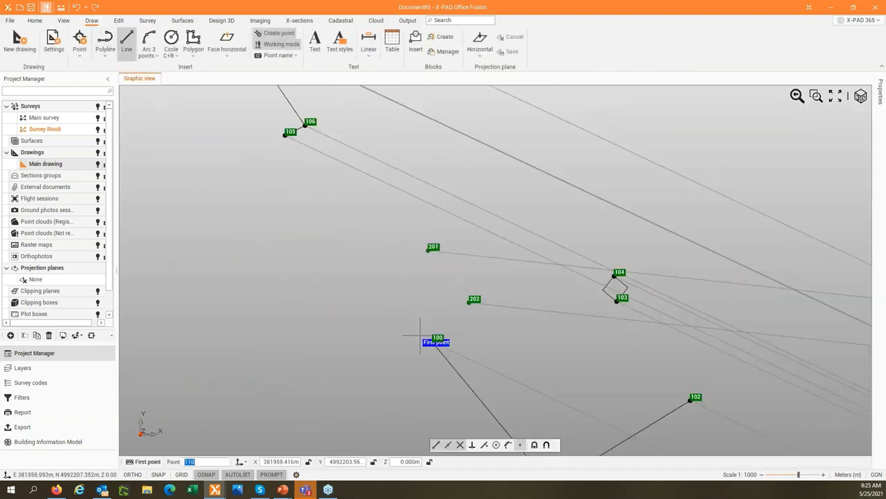
click(470, 301)
click(429, 249)
click(286, 134)
right_click(280, 191)
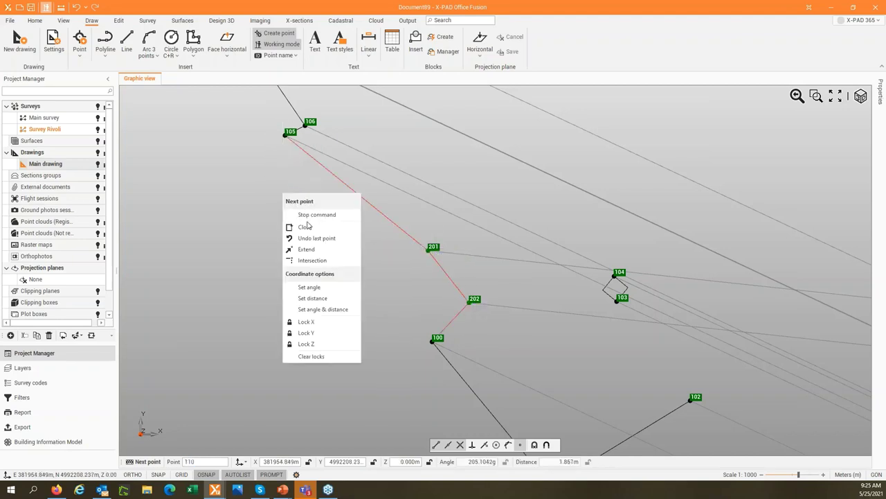
click(308, 213)
scroll(286, 217, down, 3)
scroll(286, 217, down, 2)
scroll(319, 214, up, 5)
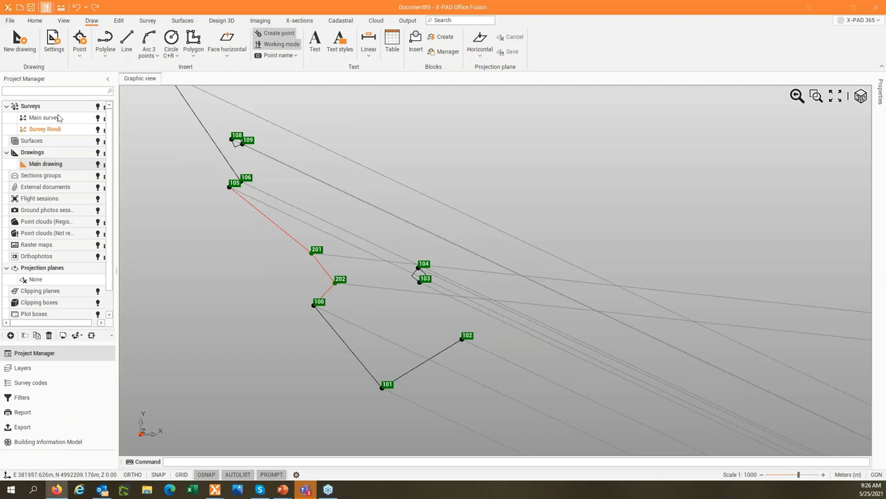
Step: Switch to the browser, open the X-PAD Fusion page on the GeoMax site and its trial version form, and minimize the browser
click(56, 490)
double_click(307, 141)
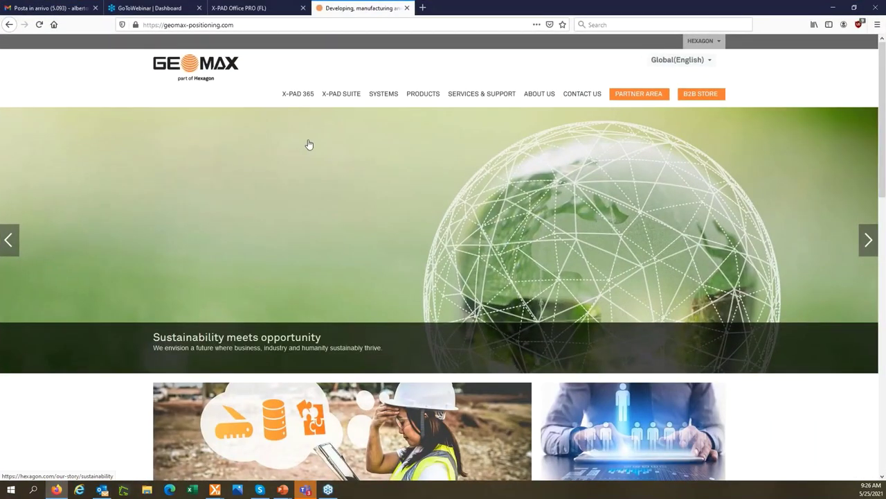
mouse_move(348, 102)
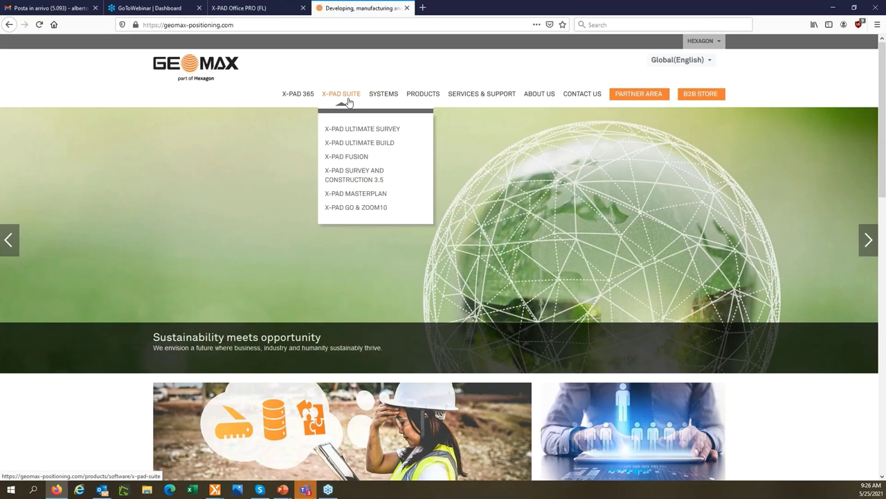
click(359, 160)
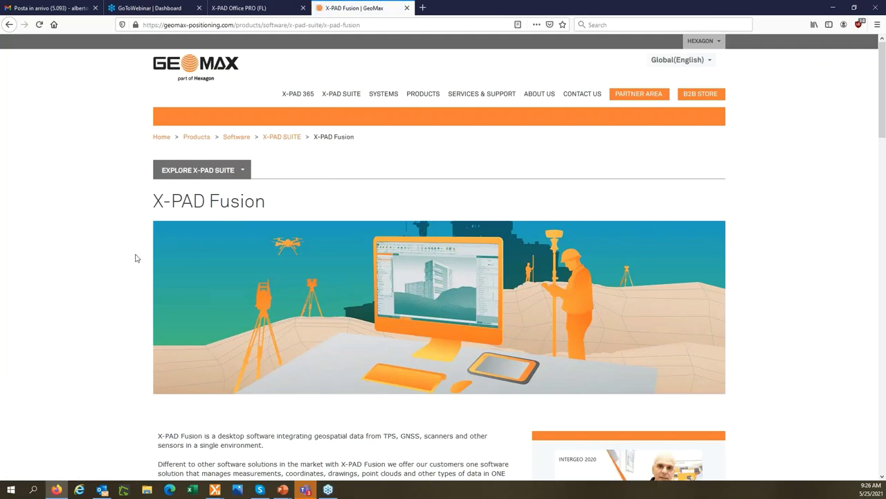
scroll(885, 107, down, 4)
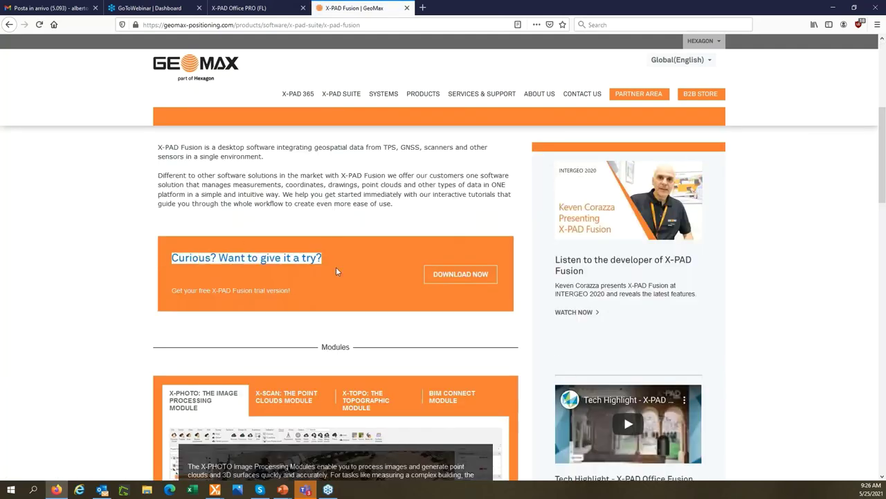
click(463, 277)
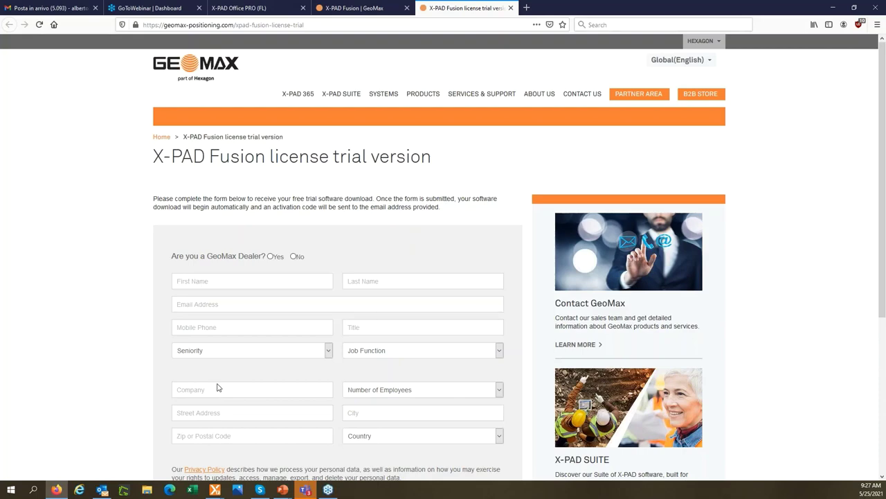
click(833, 7)
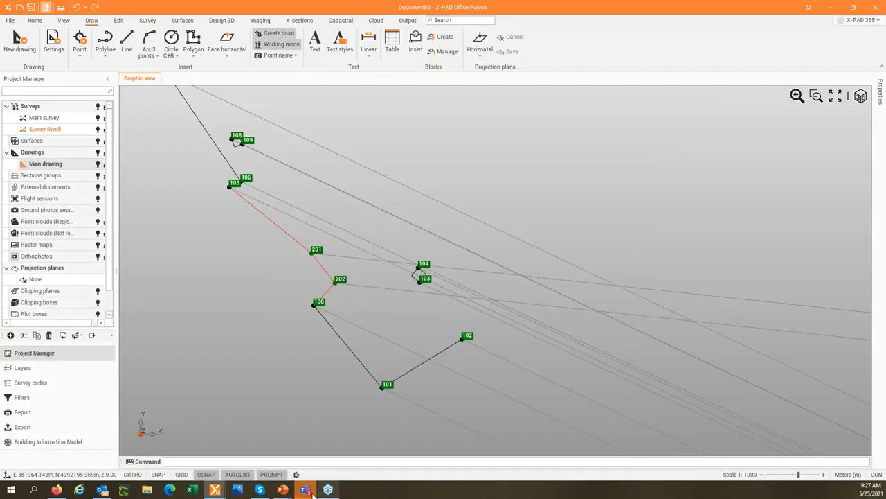
Step: Switch to the PowerPoint slide show and advance to the slide on manual and automatic label positioning
mouse_move(291, 492)
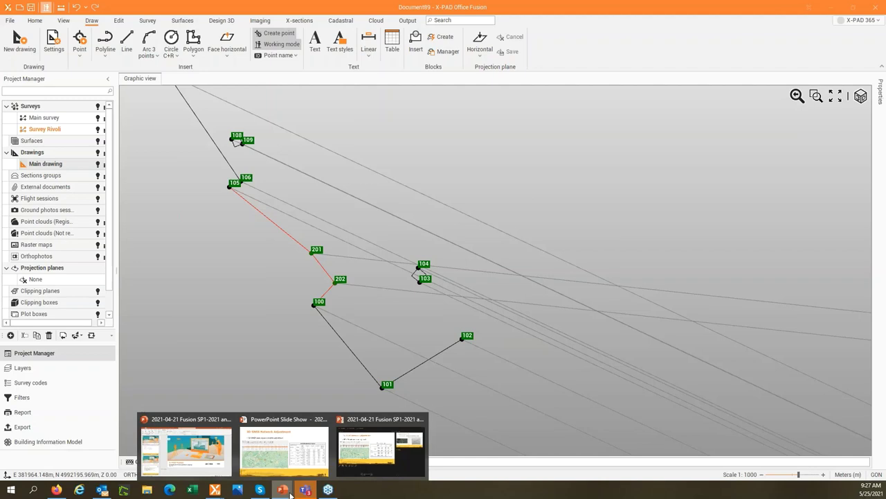
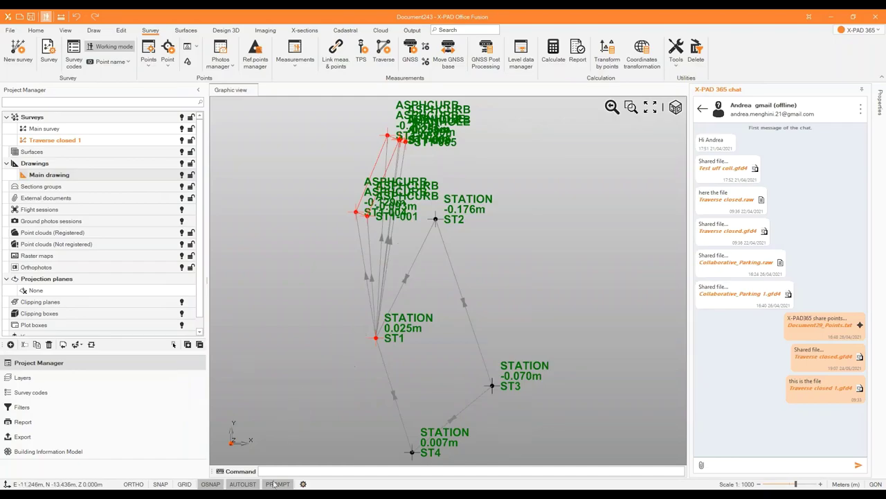
key(alt+Tab)
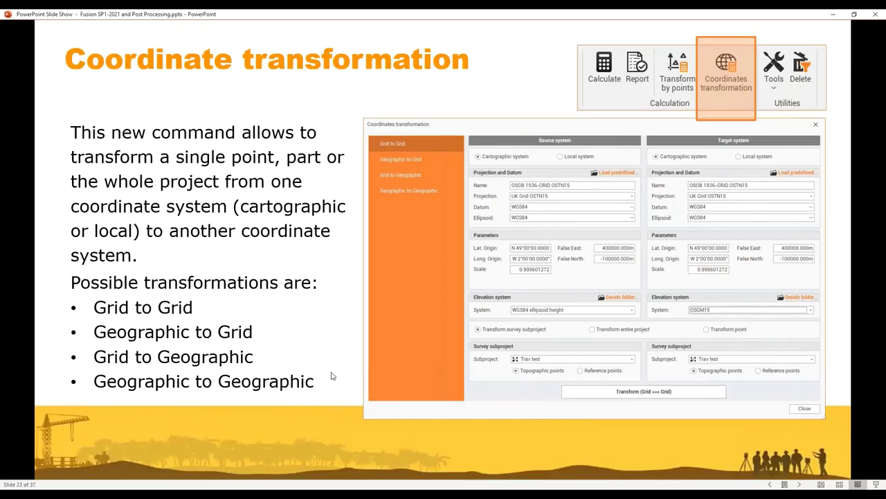
key(Right)
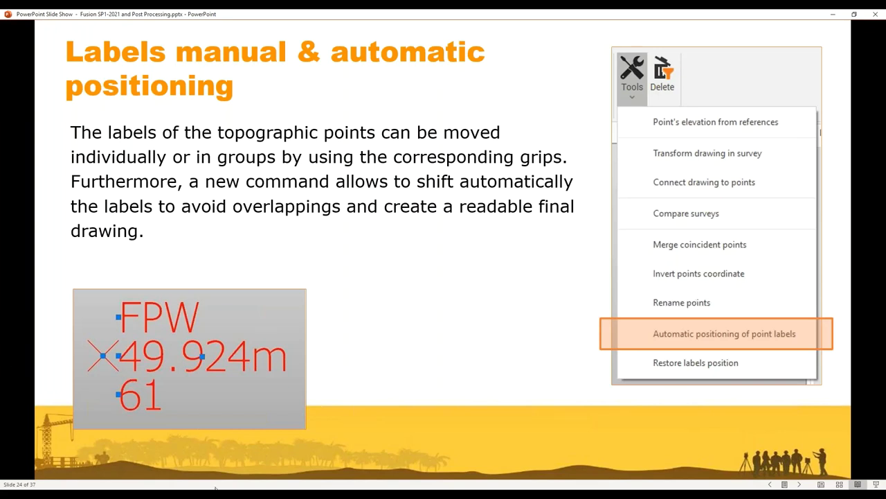
Step: Switch to X-PAD Office Fusion and automatically position the Traverse closed 1 point labels, reducing their size and hiding them if no solution
key(alt+Tab)
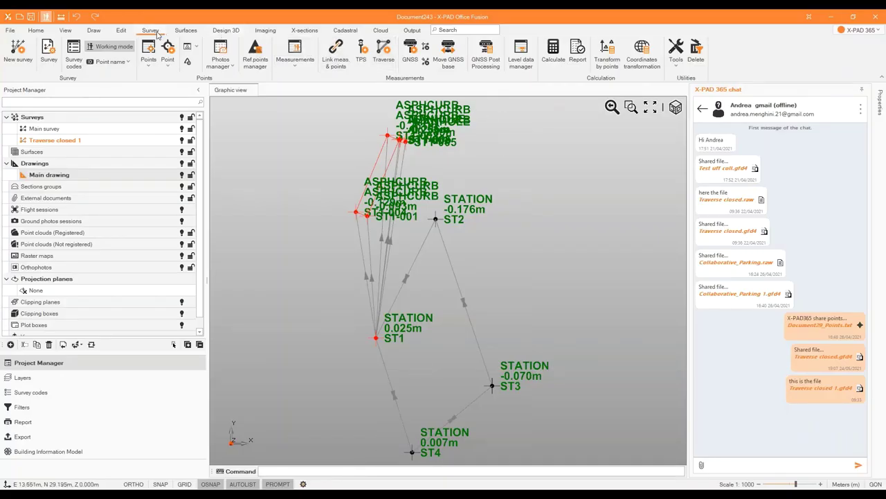
click(677, 72)
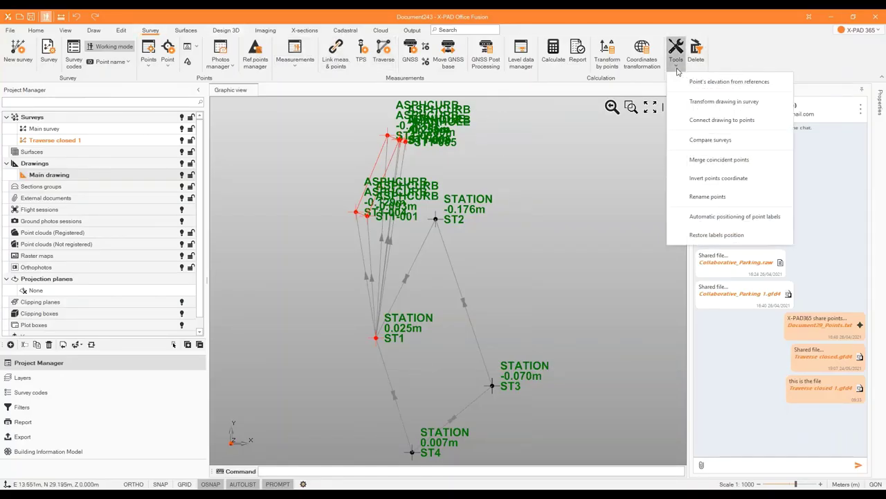
click(717, 220)
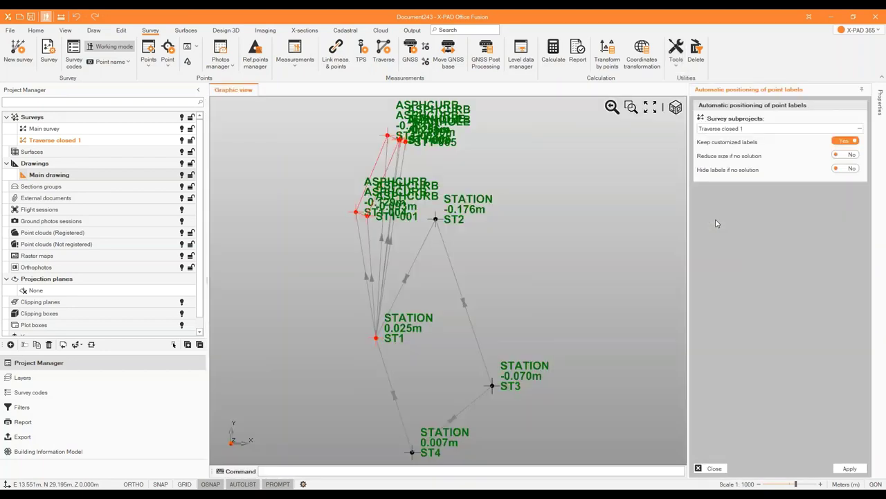
click(853, 155)
click(853, 168)
click(850, 468)
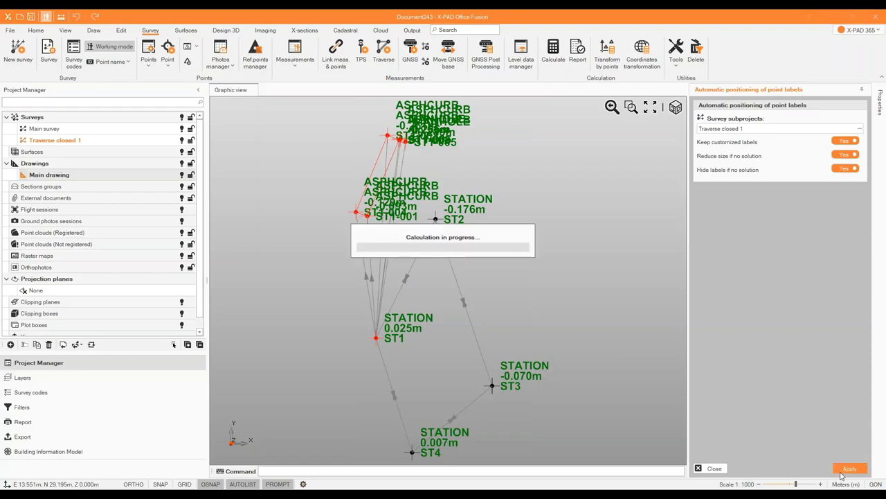
click(443, 282)
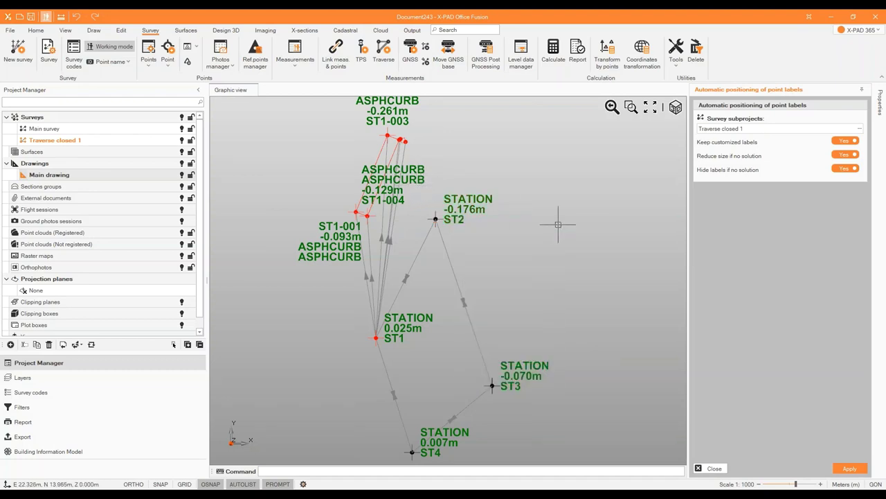
scroll(559, 224, down, 1)
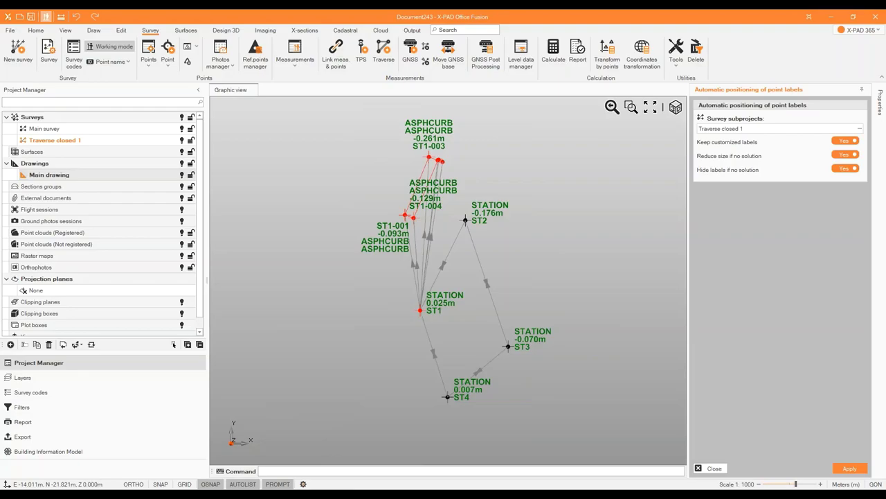
Step: Show the PowerPoint slide on the new survey calculation report, return to X-PAD Office Fusion and close the automatic label positioning
click(257, 469)
click(464, 349)
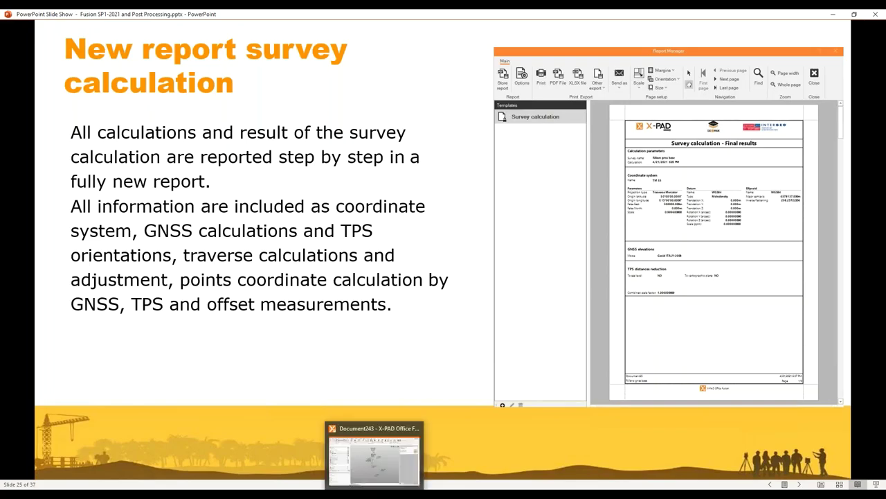
click(385, 457)
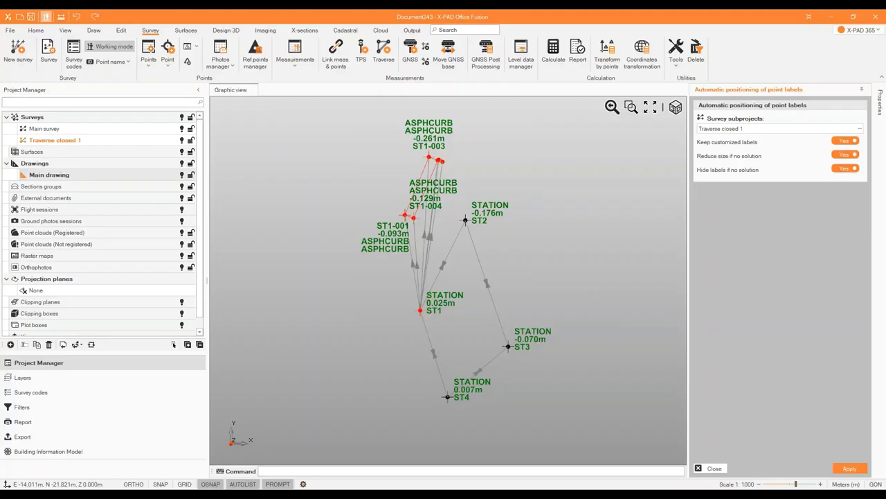
click(710, 468)
Step: Create a traverse named "traverse" in Traverse closed 1 using stations ST1, ST2, ST3, ST4 and back to ST1
scroll(718, 294, up, 1)
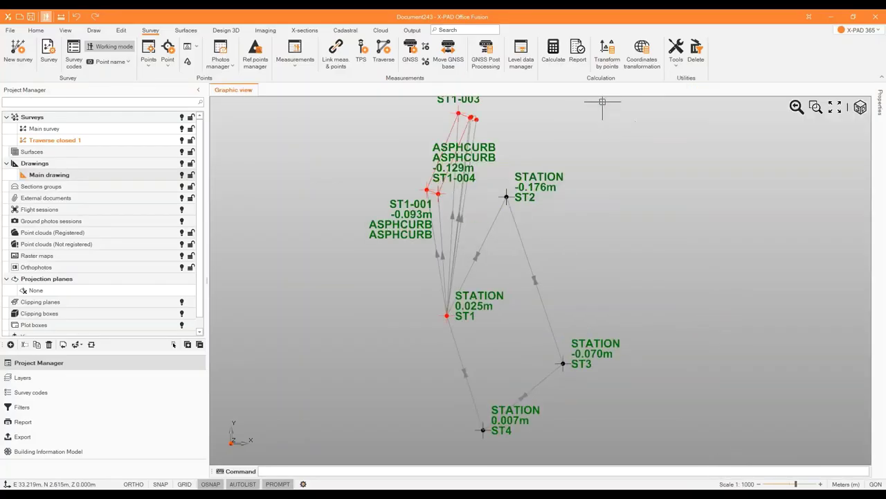
click(382, 54)
click(813, 132)
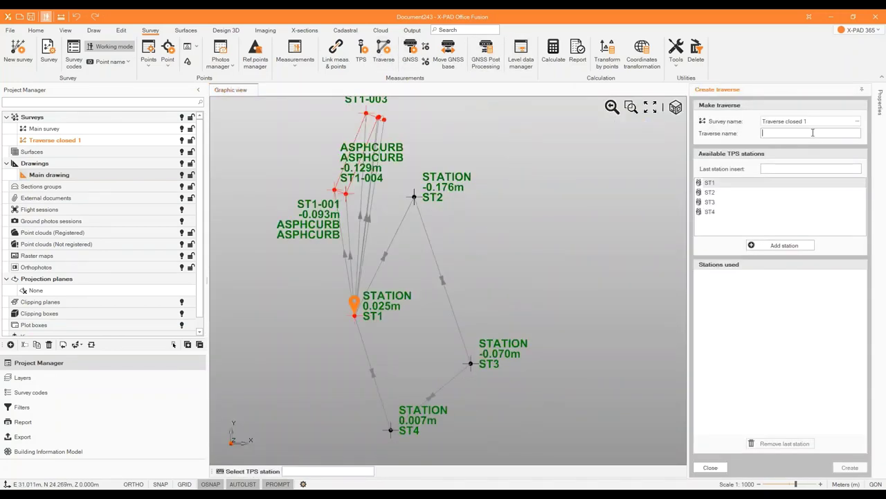
text(traverse)
click(732, 184)
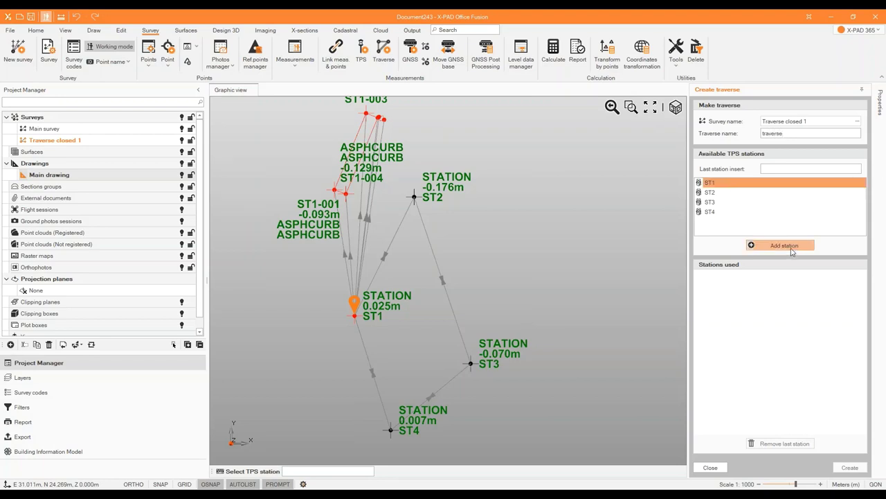
click(792, 248)
click(742, 184)
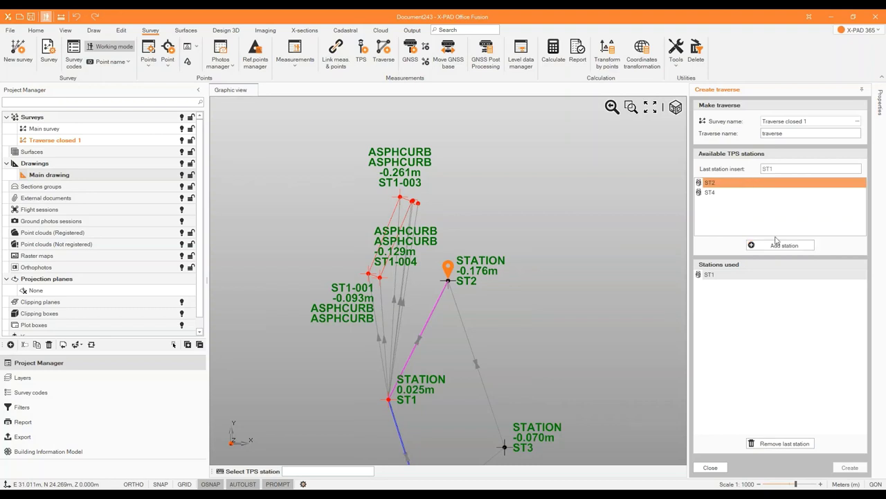
click(779, 244)
click(781, 246)
click(781, 246)
click(781, 247)
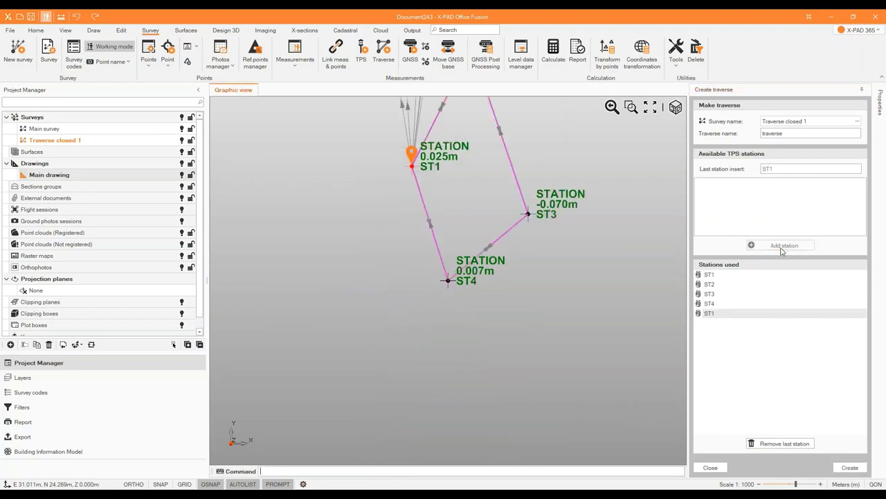
click(849, 469)
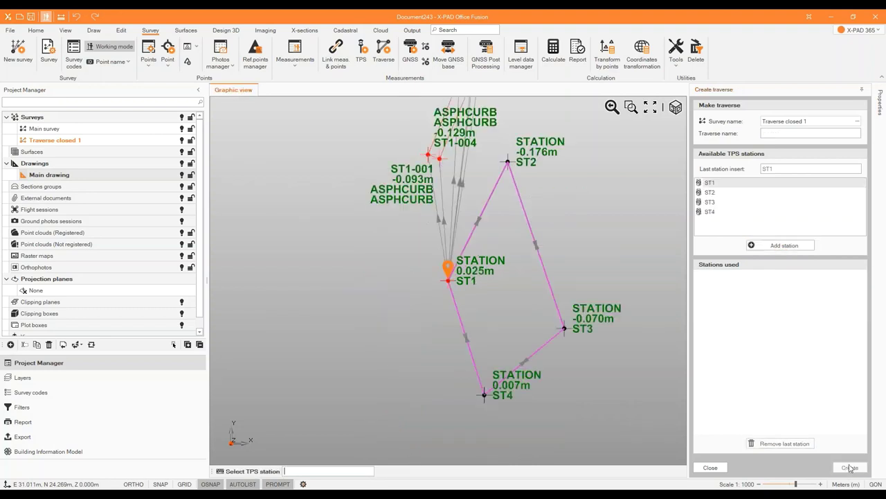
Step: Calculate the Traverse closed 1 survey with the adjustment set to Network adjustment - All points
click(563, 54)
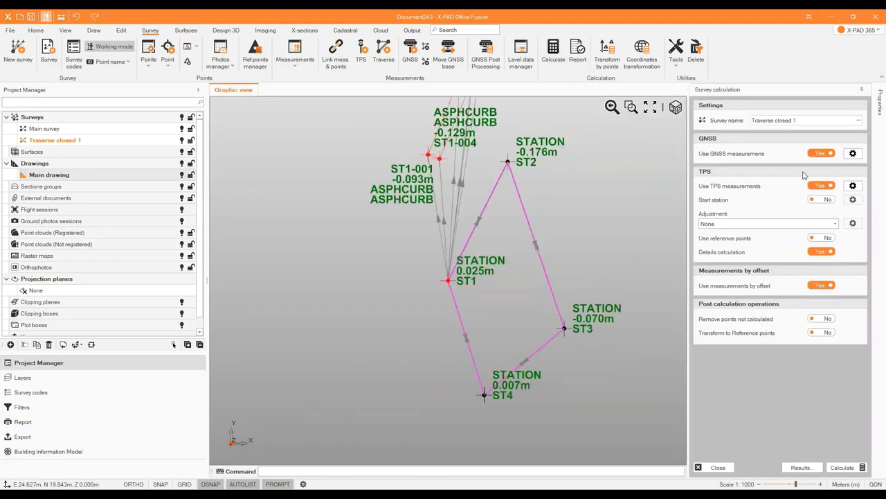
click(824, 225)
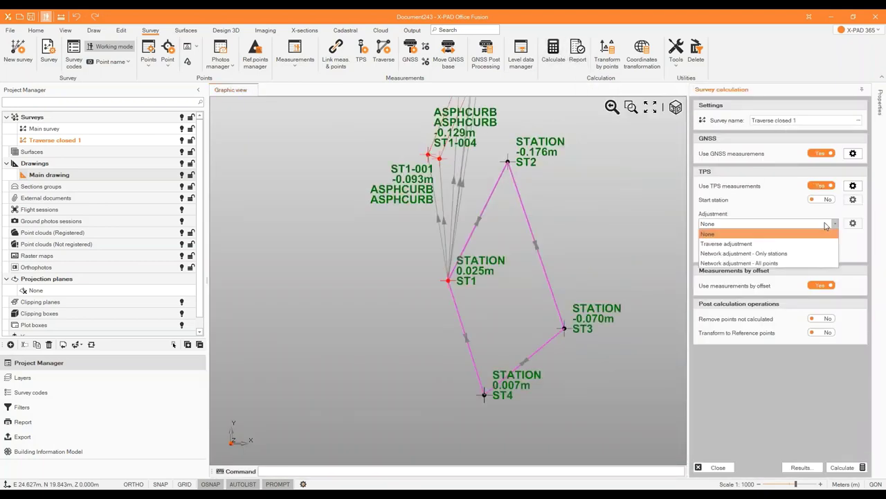
click(828, 262)
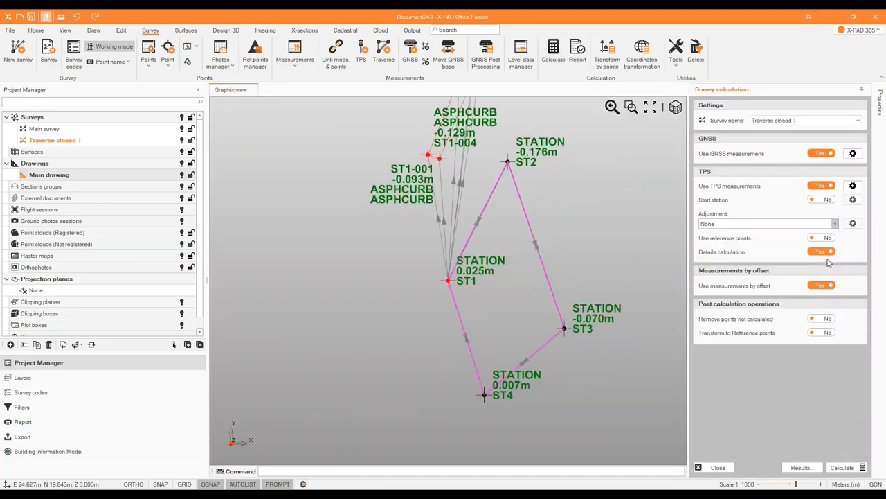
click(845, 468)
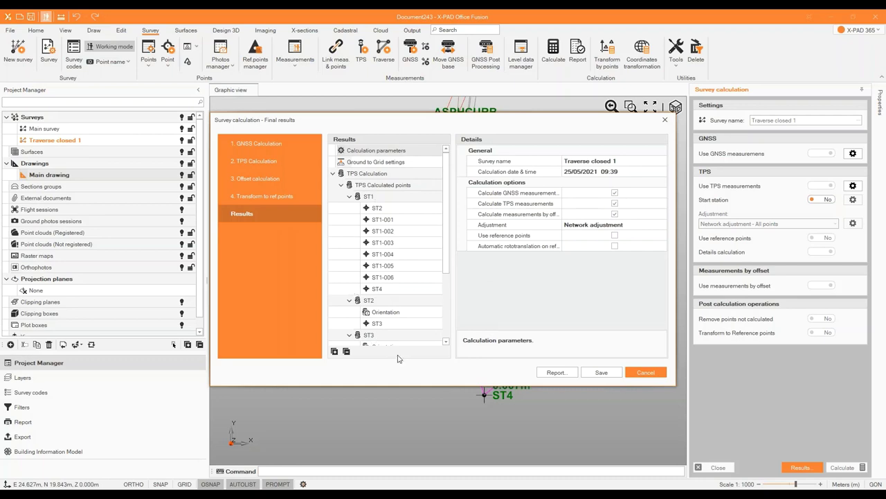
Step: Generate the Survey calculation report from the final results and examine its pages
click(556, 372)
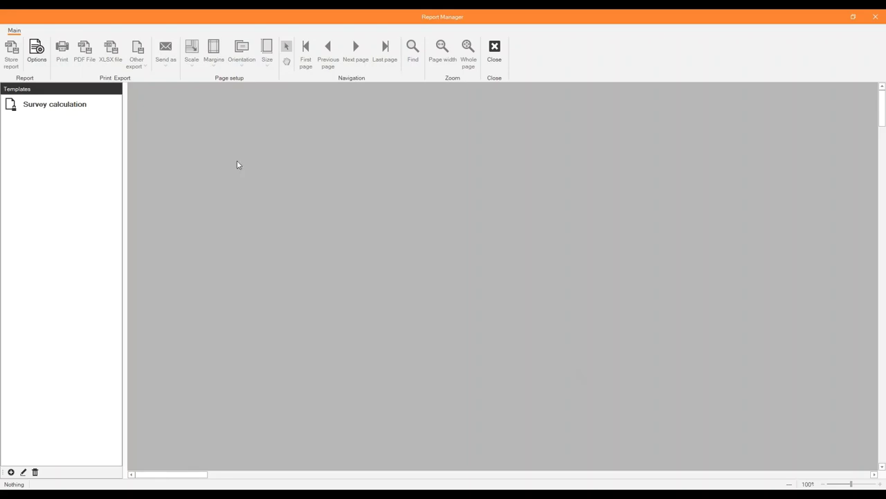
click(71, 103)
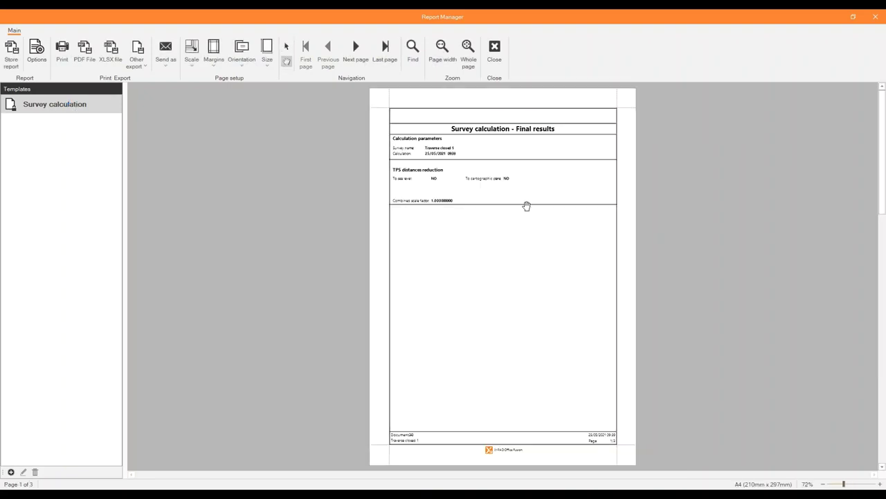
scroll(532, 206, down, 10)
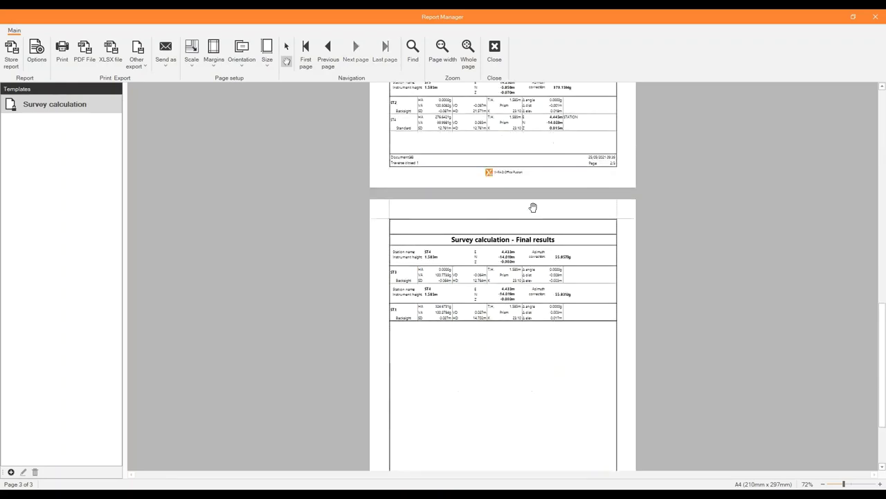
Step: Review the report pages back toward the first page, then close the survey calculation report and return to the drawing
scroll(533, 207, up, 10)
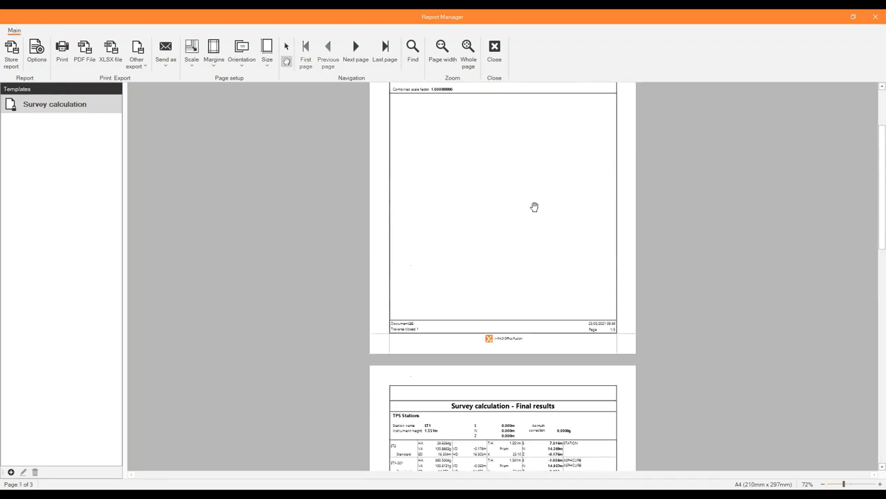
click(494, 46)
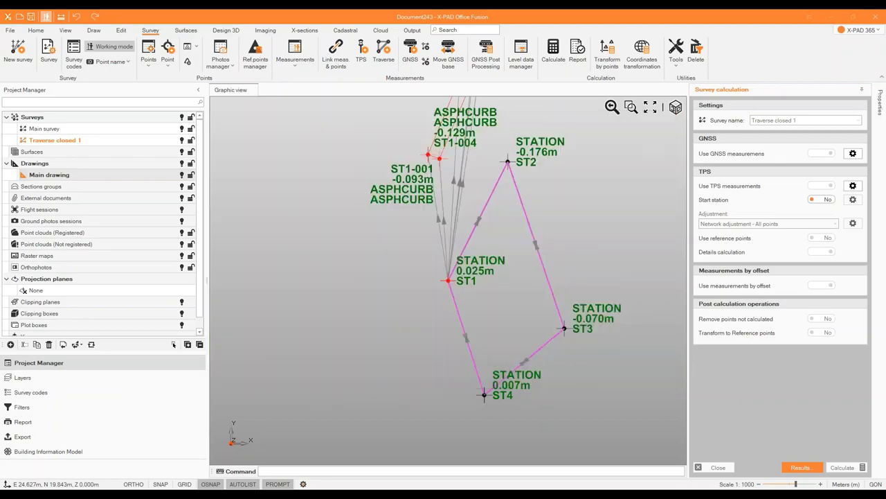
click(602, 372)
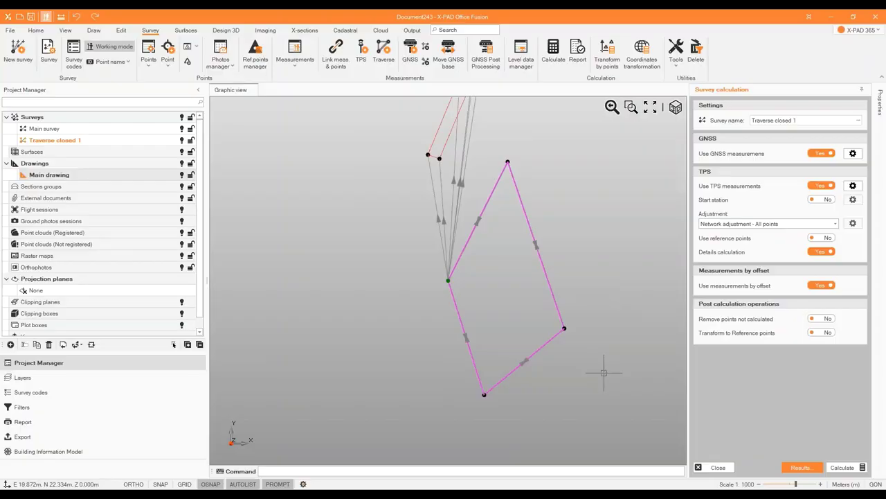
Step: Load Company Headers.docx from E:\Geomax\10_Geomax Academy as the company header in the project settings
click(36, 31)
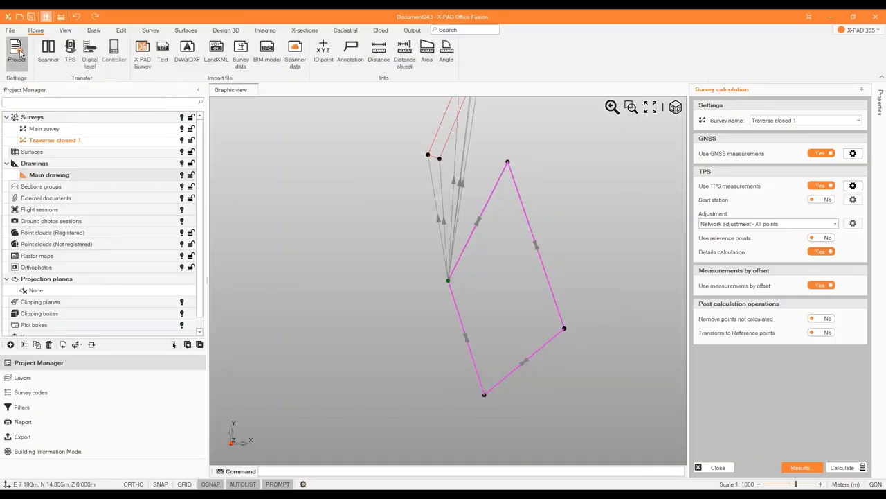
click(16, 52)
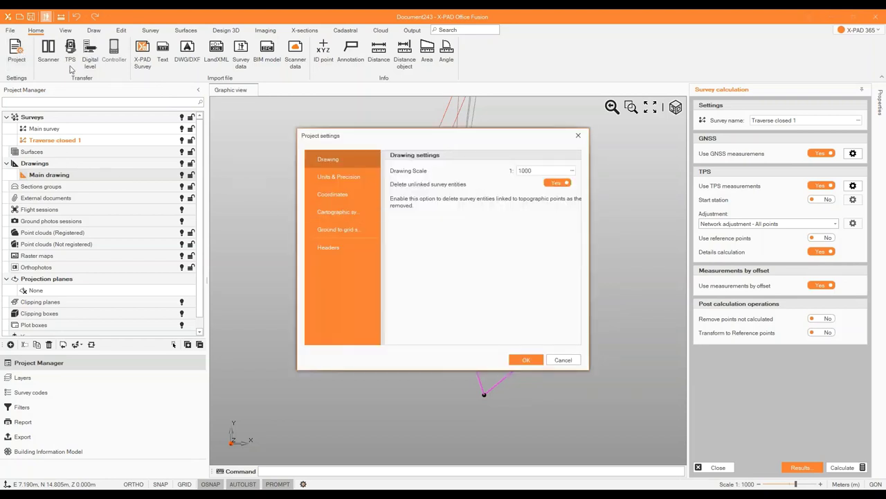
click(359, 250)
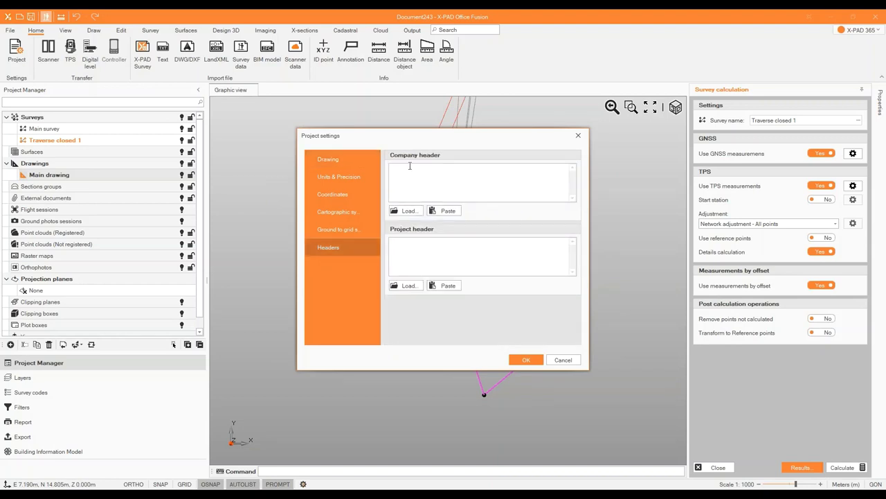
click(413, 211)
click(350, 332)
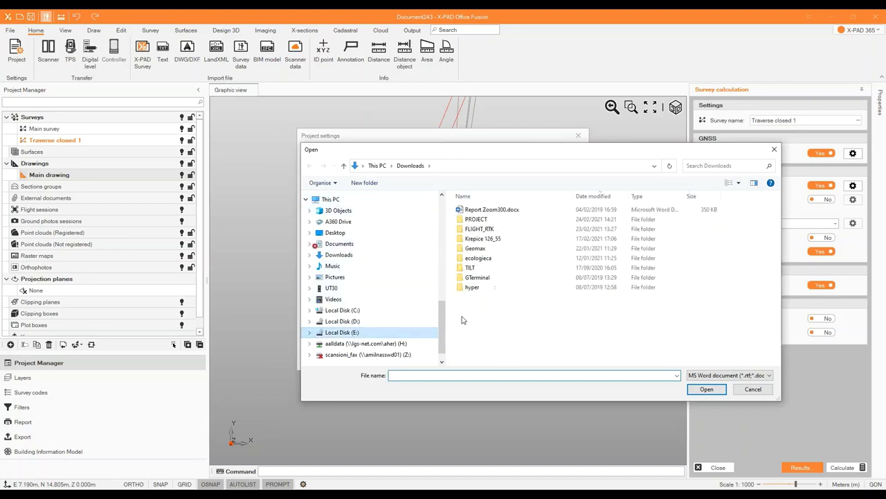
double_click(478, 248)
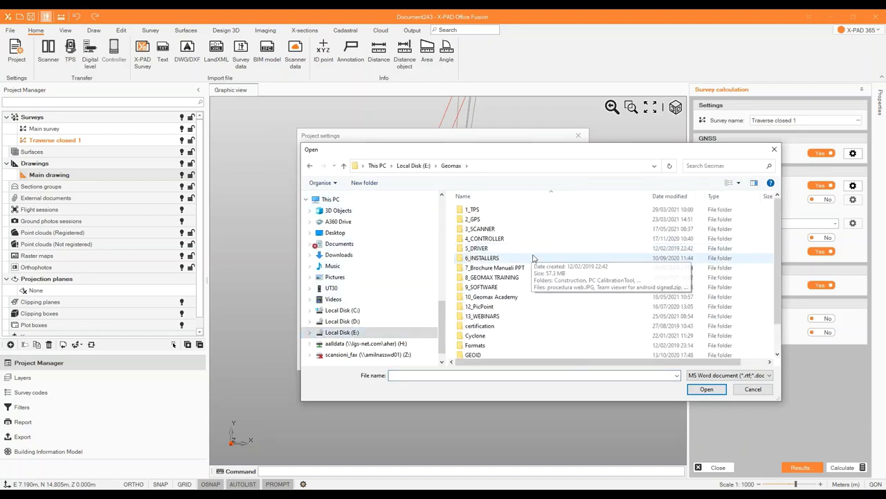
double_click(522, 299)
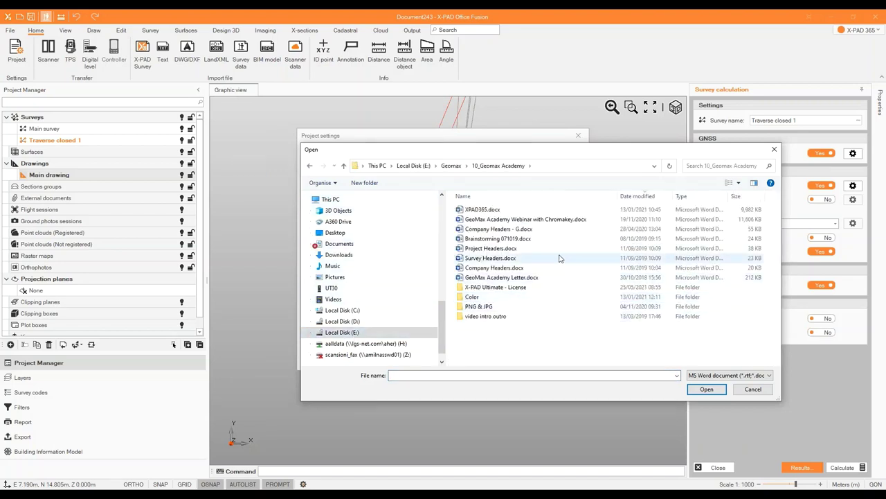
click(547, 268)
click(707, 390)
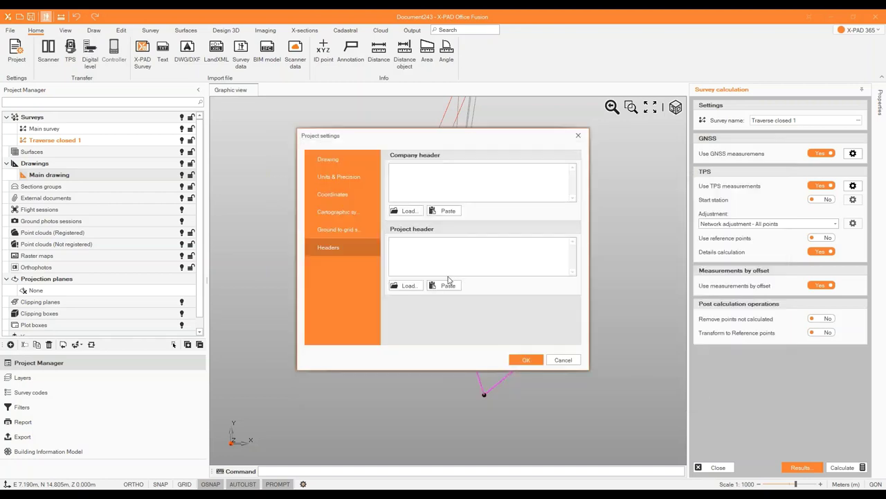
Step: Load Project Headers.docx from the same folder as the project header and accept the project settings
click(407, 286)
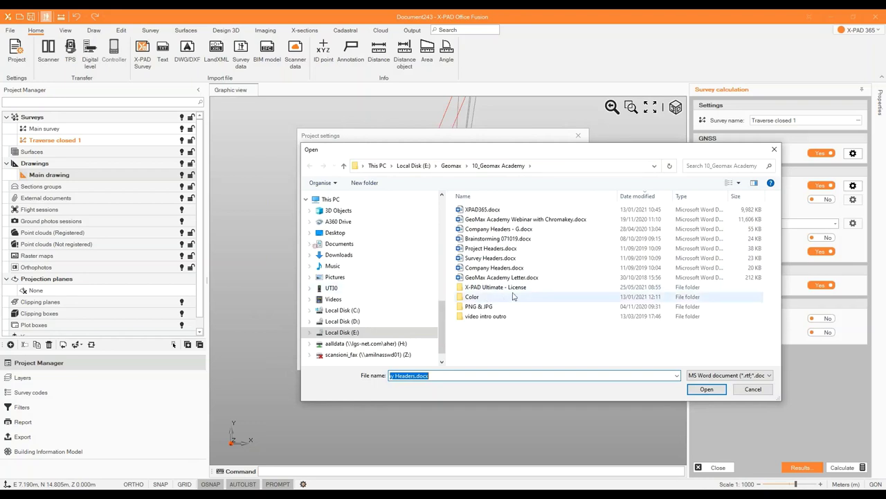
click(493, 248)
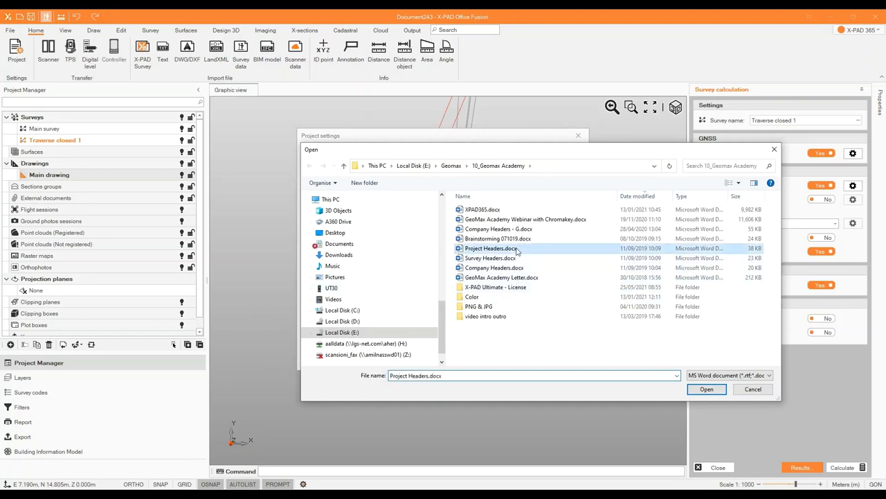
click(707, 389)
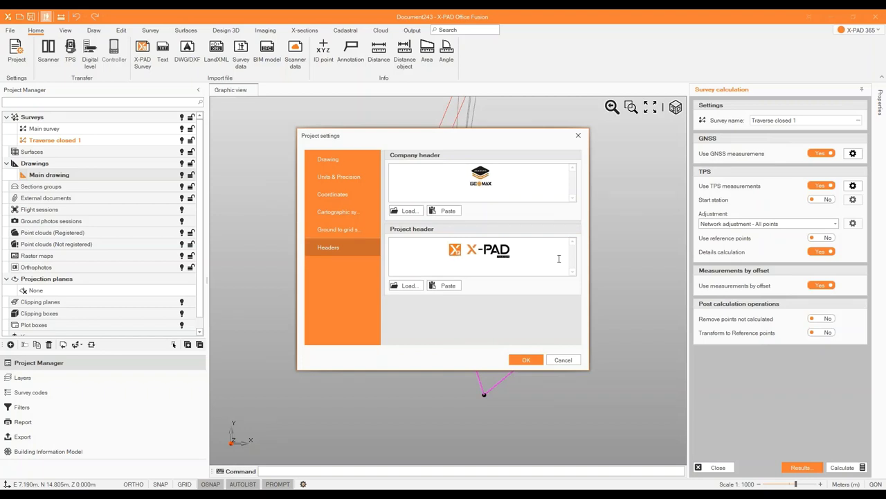
click(527, 360)
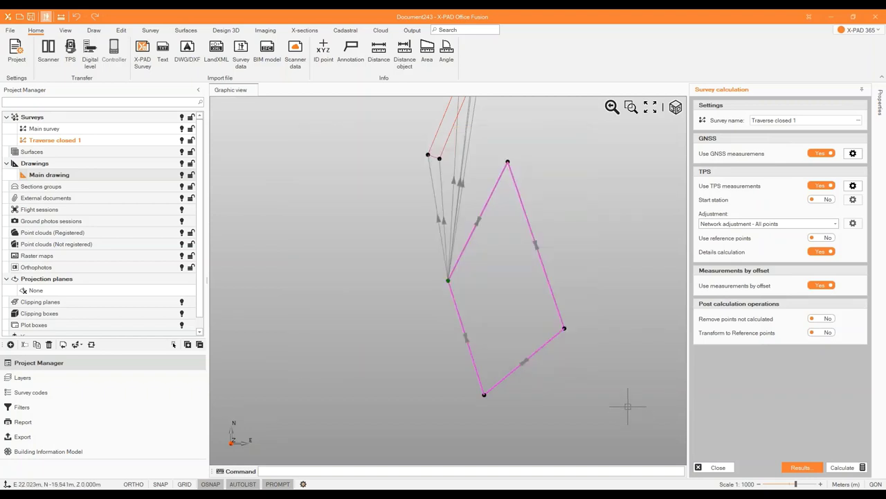
Step: Generate the Survey calculation report for Traverse closed 1 again from the calculation's final results
click(152, 31)
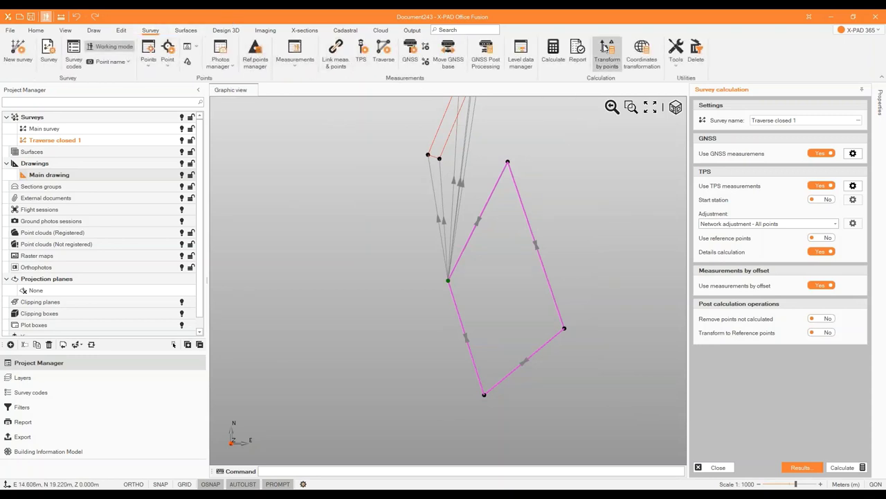
click(579, 50)
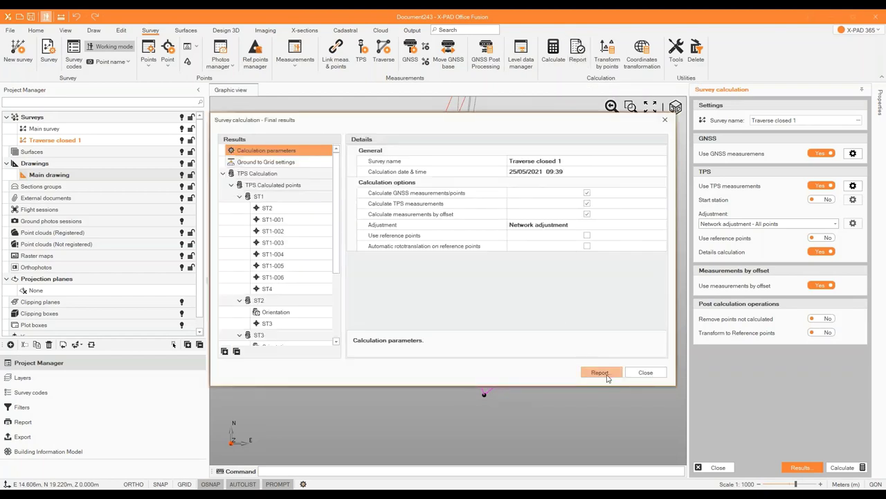
click(600, 373)
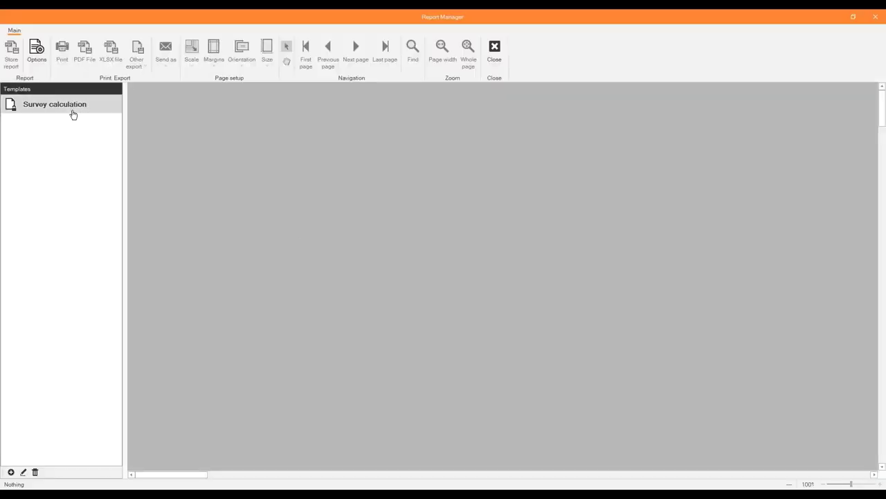
click(74, 113)
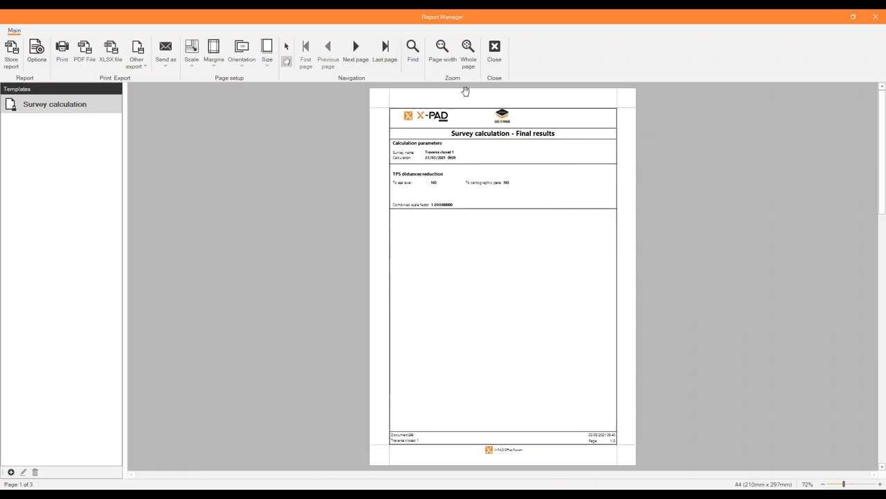
Step: Store the report in the project as "survey" without opening the file, then close the report and the final results
click(11, 50)
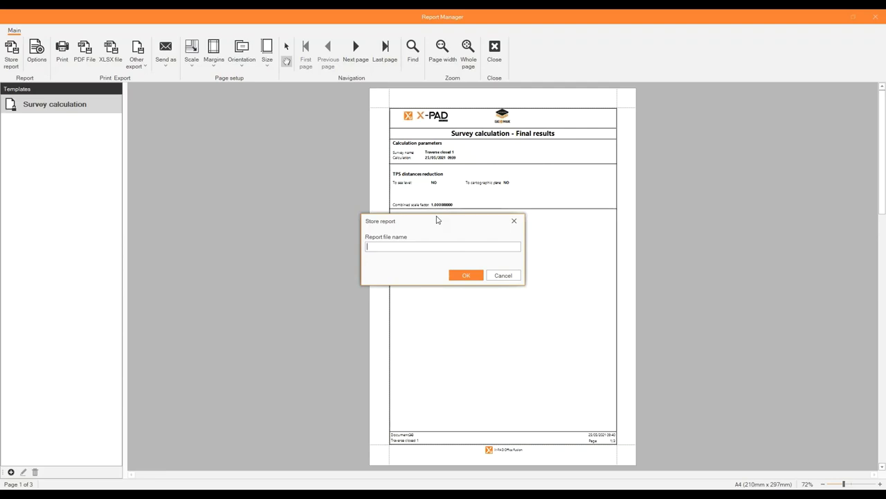
text(survey)
click(465, 275)
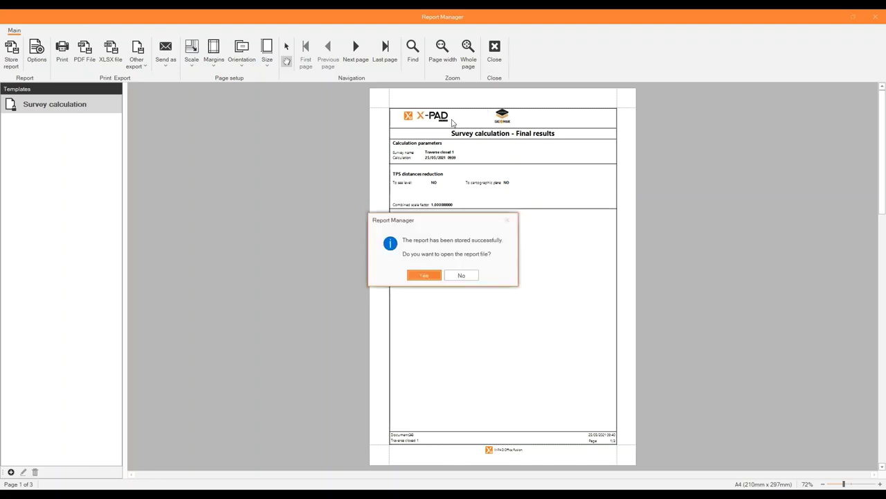
click(456, 277)
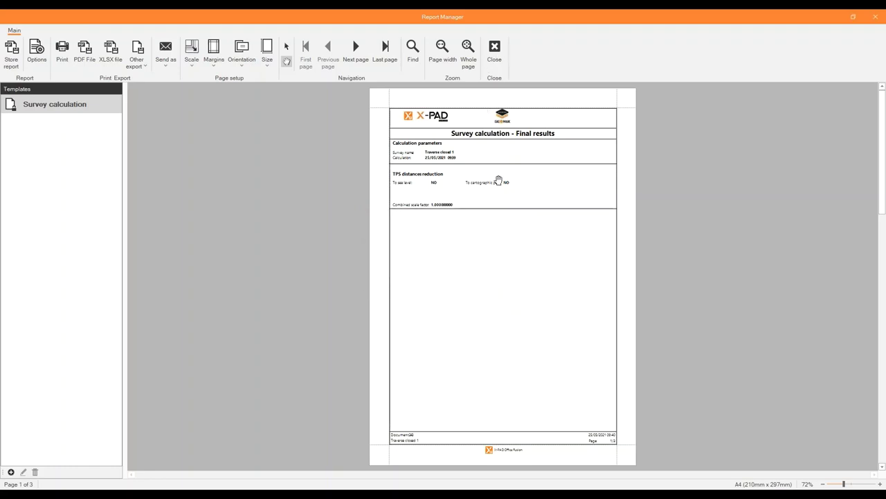
click(495, 49)
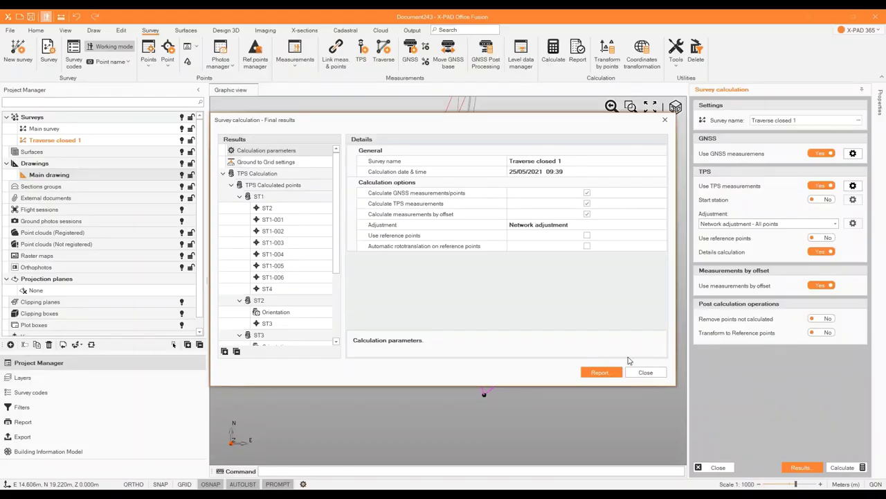
click(646, 372)
Step: Check the stored "survey" report and its file options in the project's report list, then switch to the PowerPoint presentation
click(112, 430)
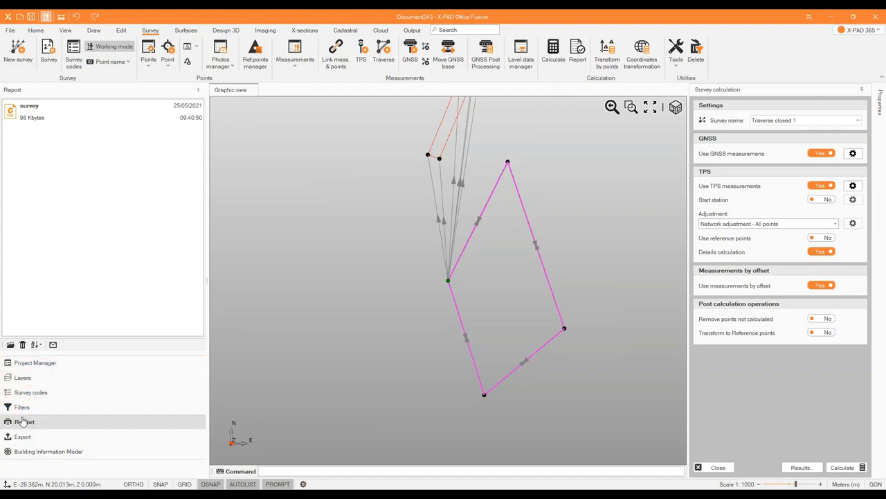
click(33, 120)
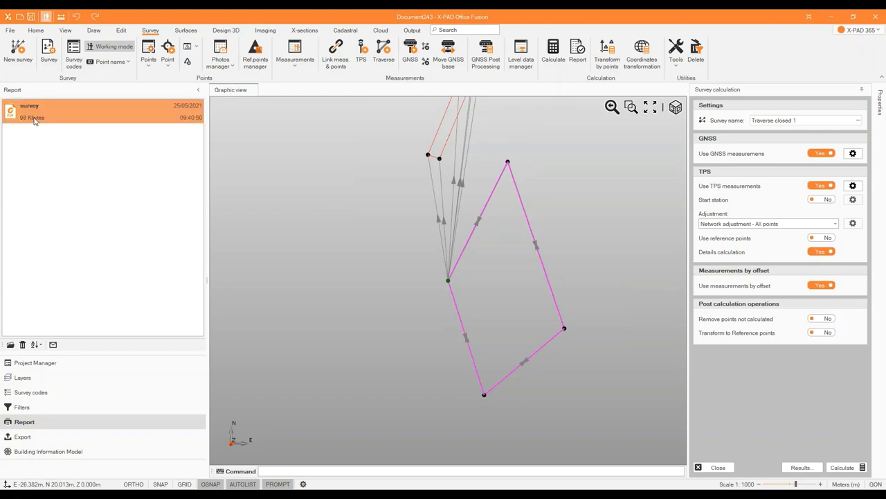
right_click(34, 121)
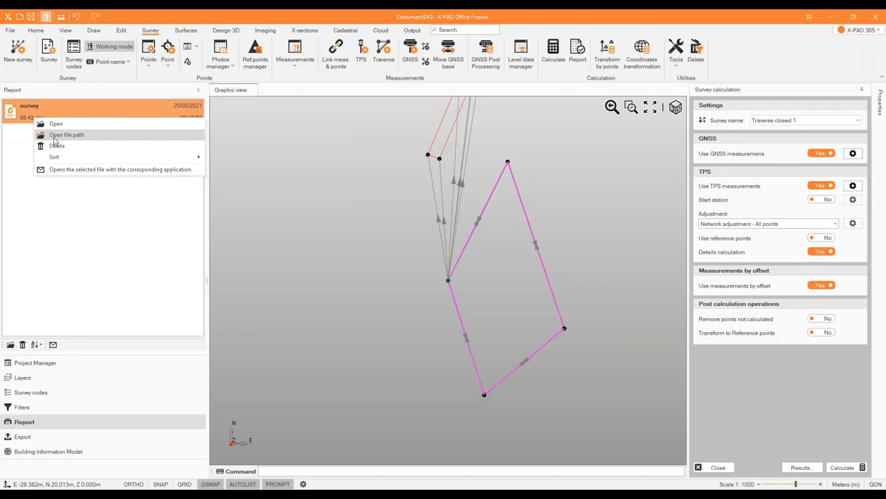
click(31, 363)
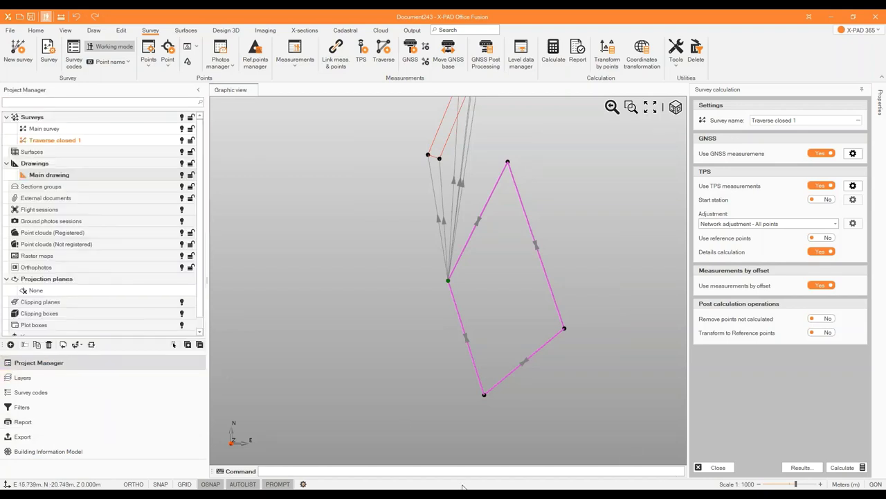
key(alt+Tab)
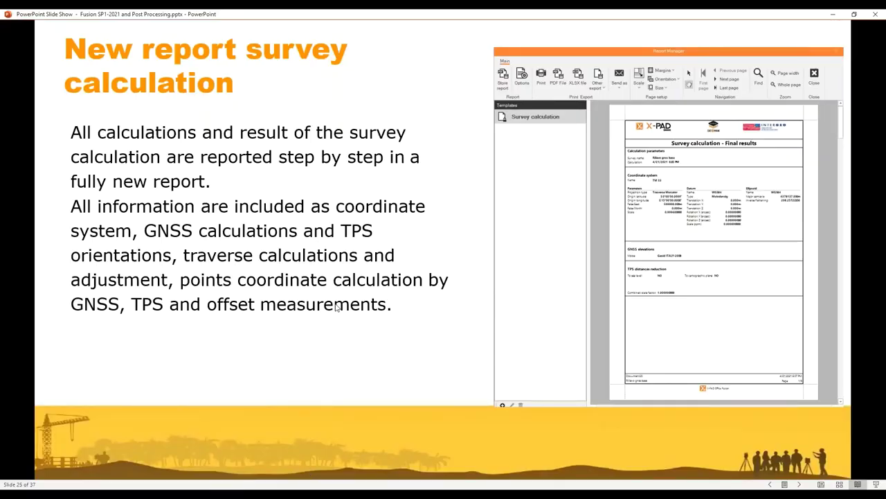